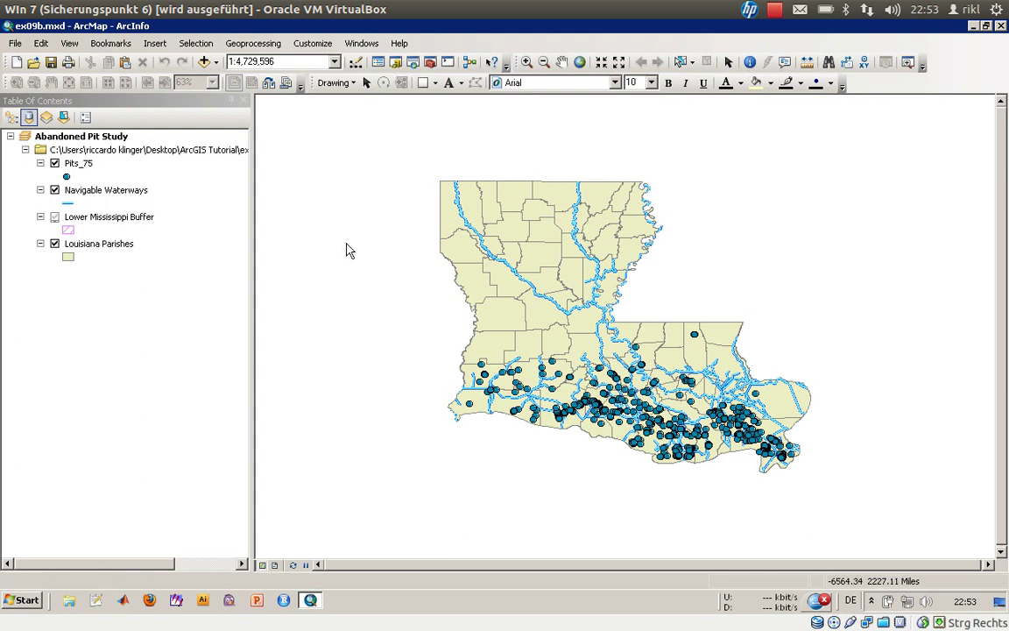
- Select the Pits_75 layer and jump to the Lower Mississippi River bookmark
{"action": "left_click", "coordinate": [78, 164]}
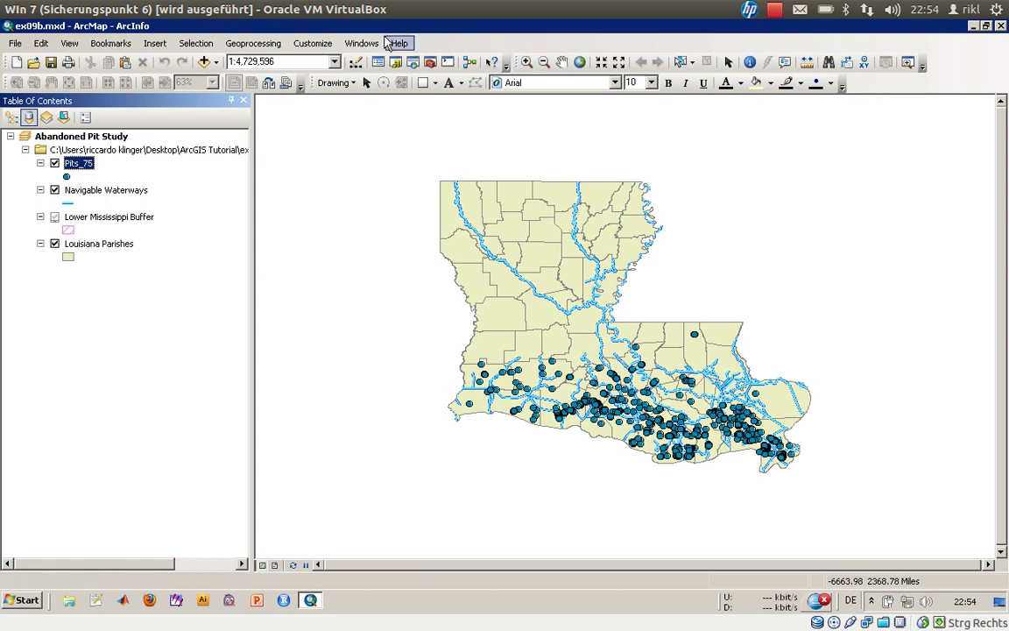
{"action": "left_click", "coordinate": [114, 43]}
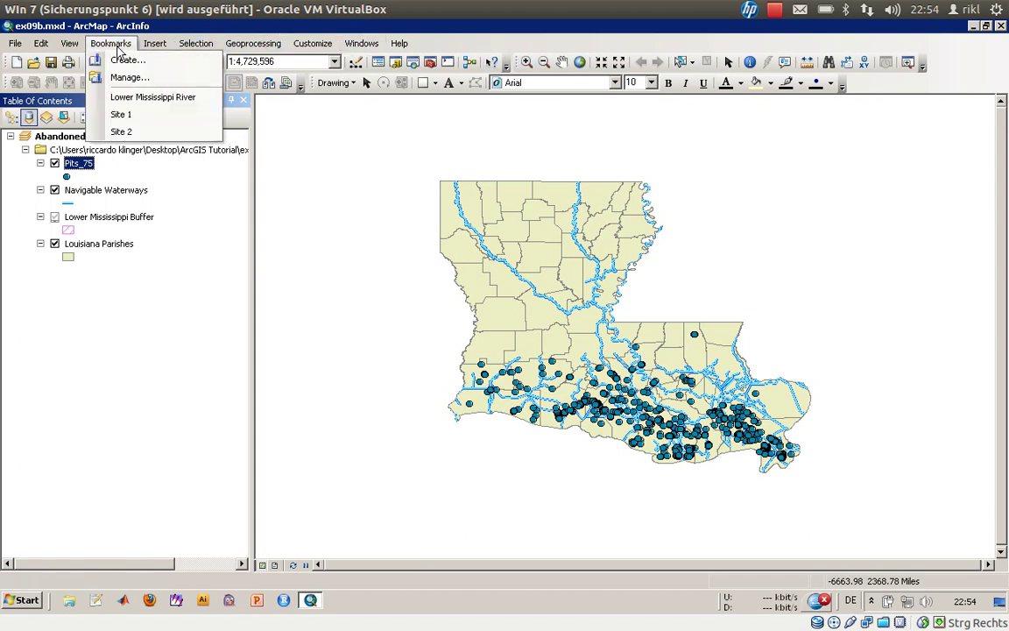
{"action": "left_click", "coordinate": [132, 99]}
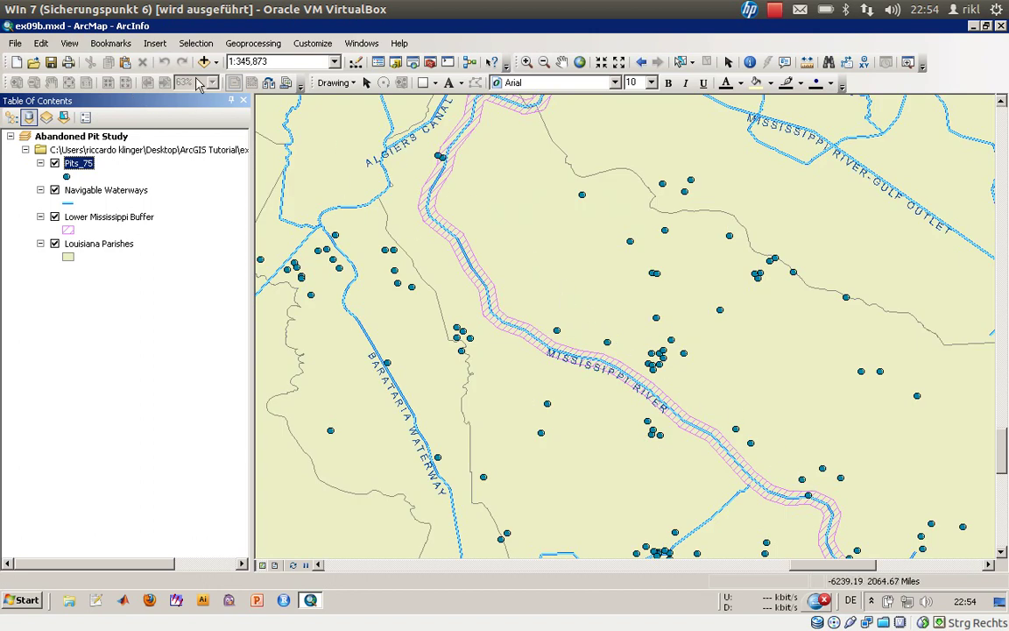
- Zoom in with a box on the river bend near the Freeport Sulfur Canal
{"action": "left_click", "coordinate": [111, 45]}
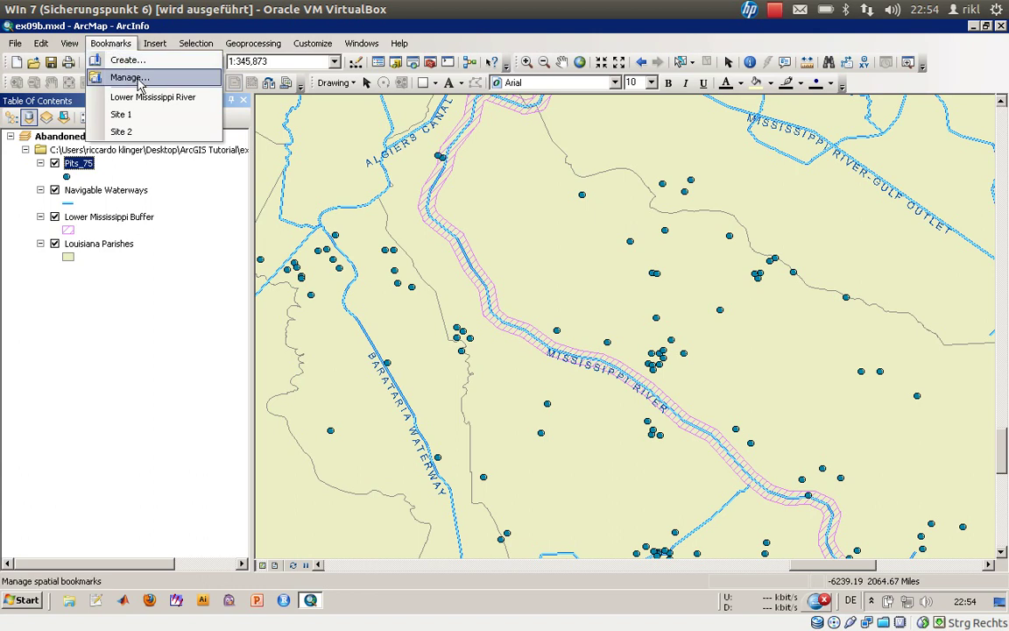
{"action": "left_click", "coordinate": [111, 43]}
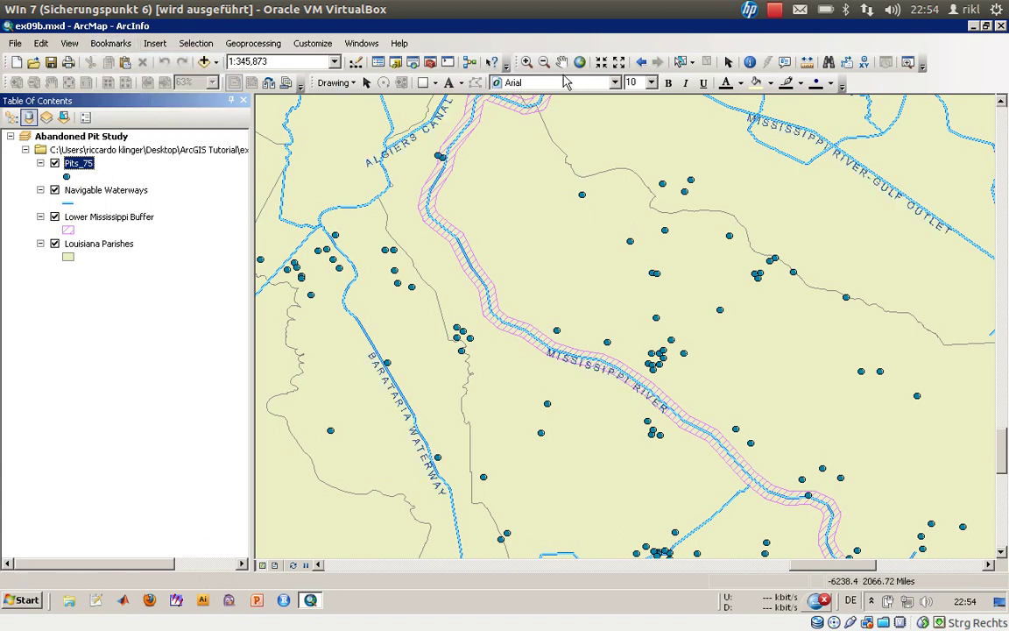
{"action": "left_click", "coordinate": [526, 61]}
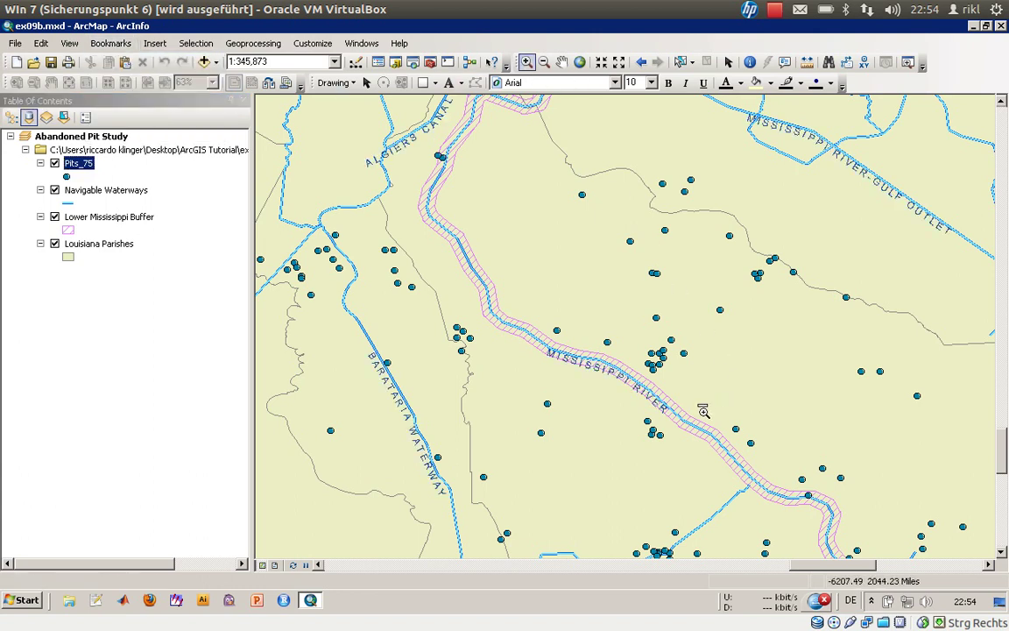
{"action": "left_click_drag", "start_coordinate": [707, 404], "coordinate": [863, 554]}
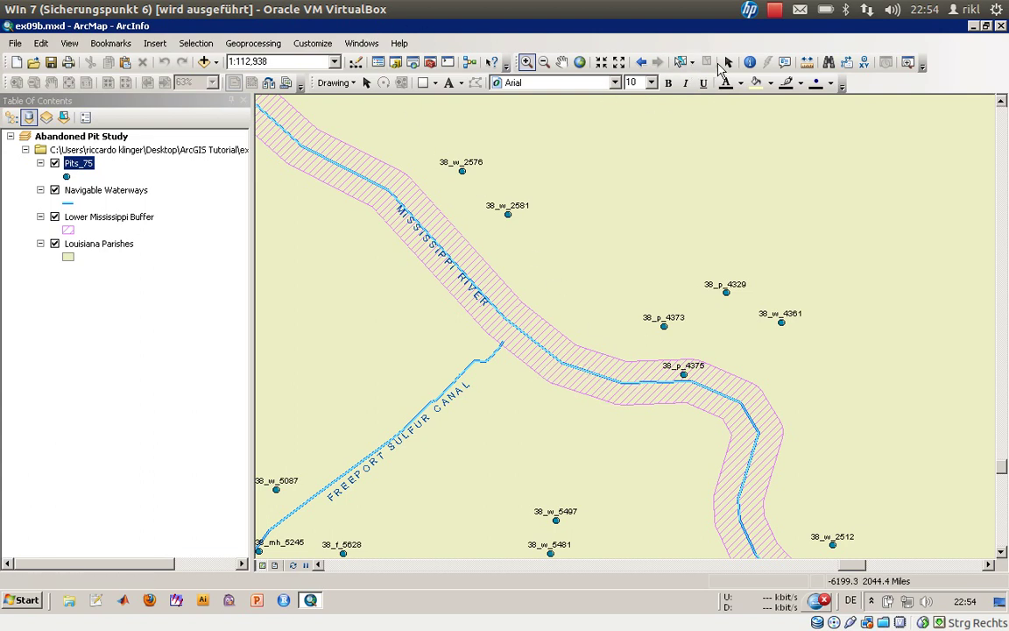
{"action": "left_click", "coordinate": [750, 63]}
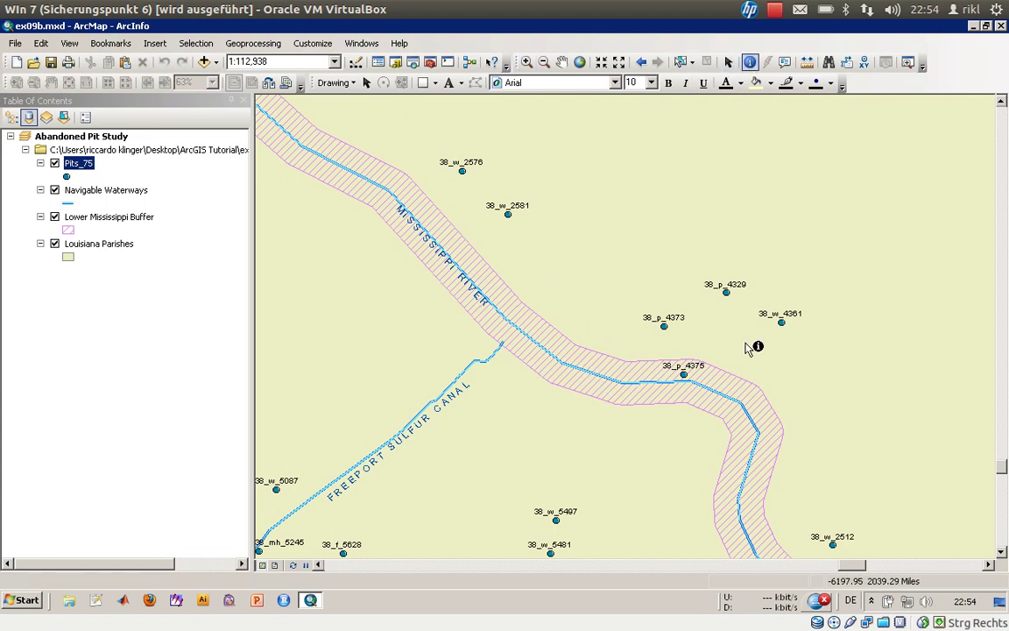
{"action": "left_click", "coordinate": [690, 375]}
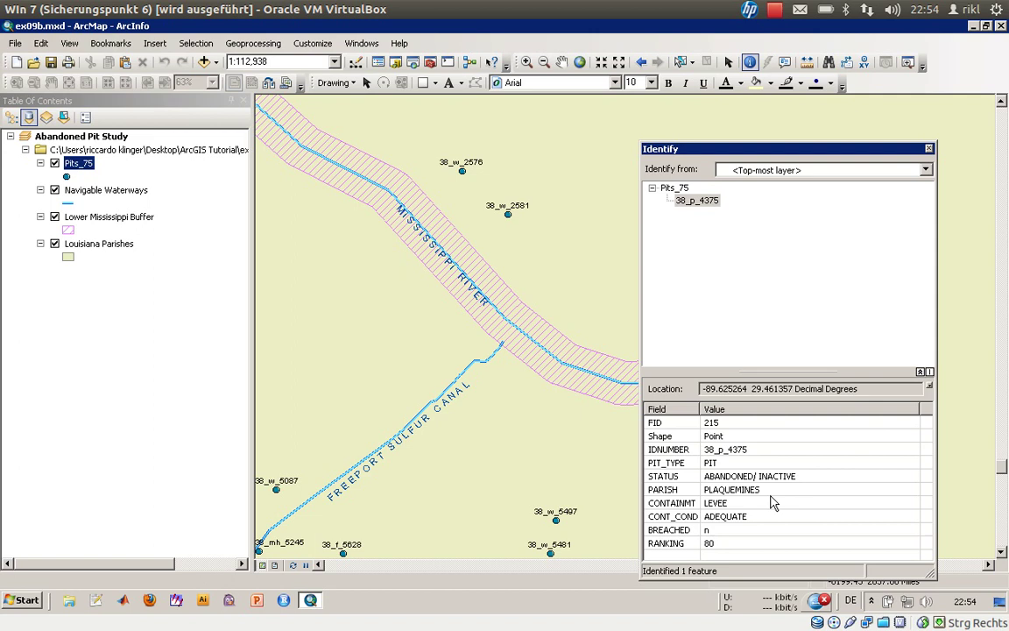
{"action": "left_click", "coordinate": [927, 148]}
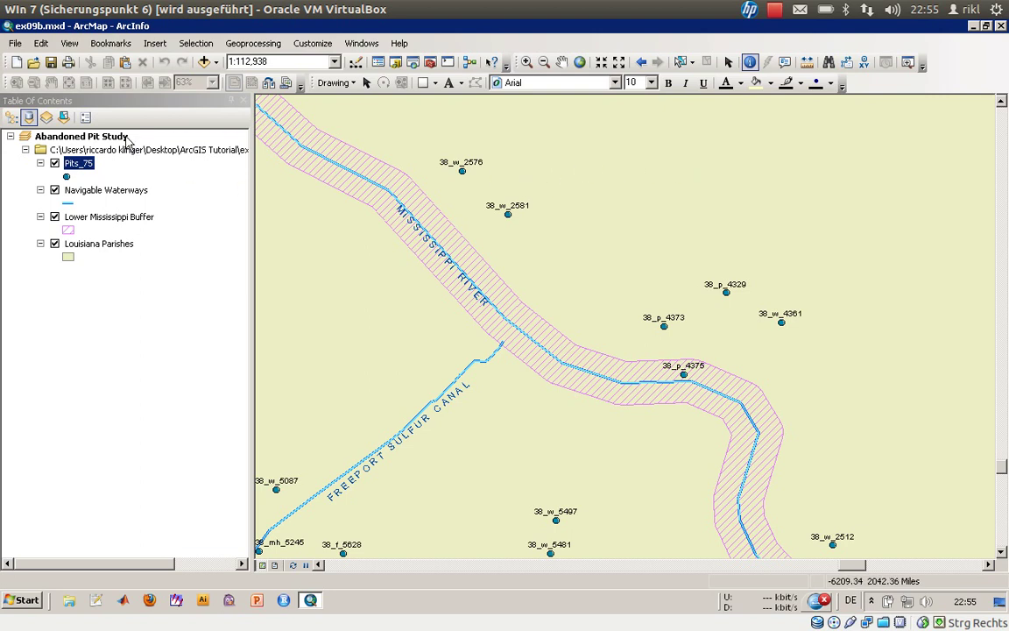
- List layers by selection and make Navigable Waterways, Lower Mississippi Buffer and Louisiana Parishes unselectable
{"action": "left_click", "coordinate": [47, 117]}
{"action": "left_click", "coordinate": [63, 117]}
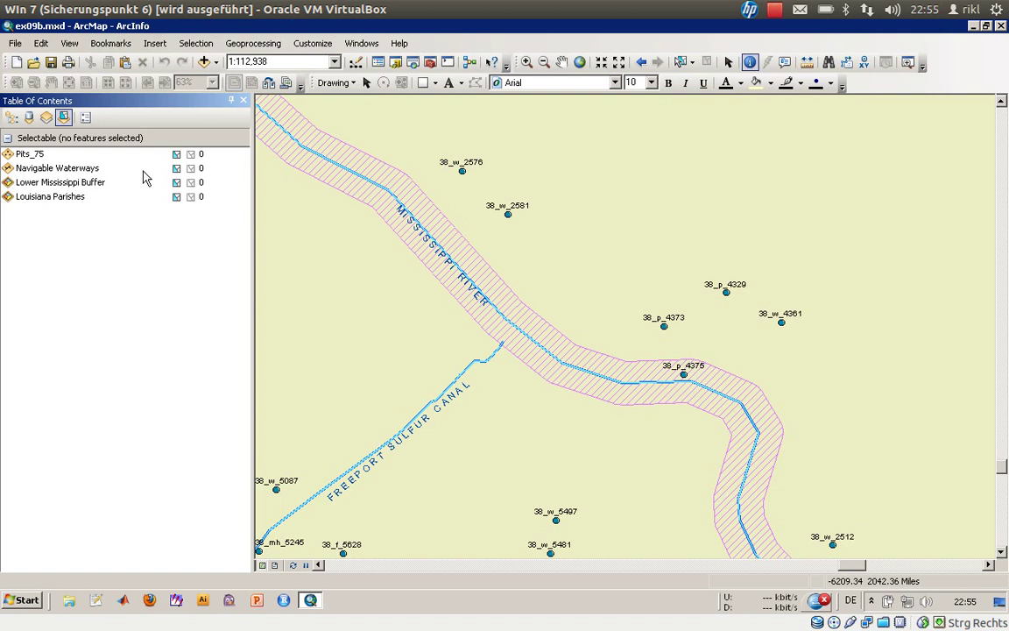
{"action": "double_click", "coordinate": [176, 173]}
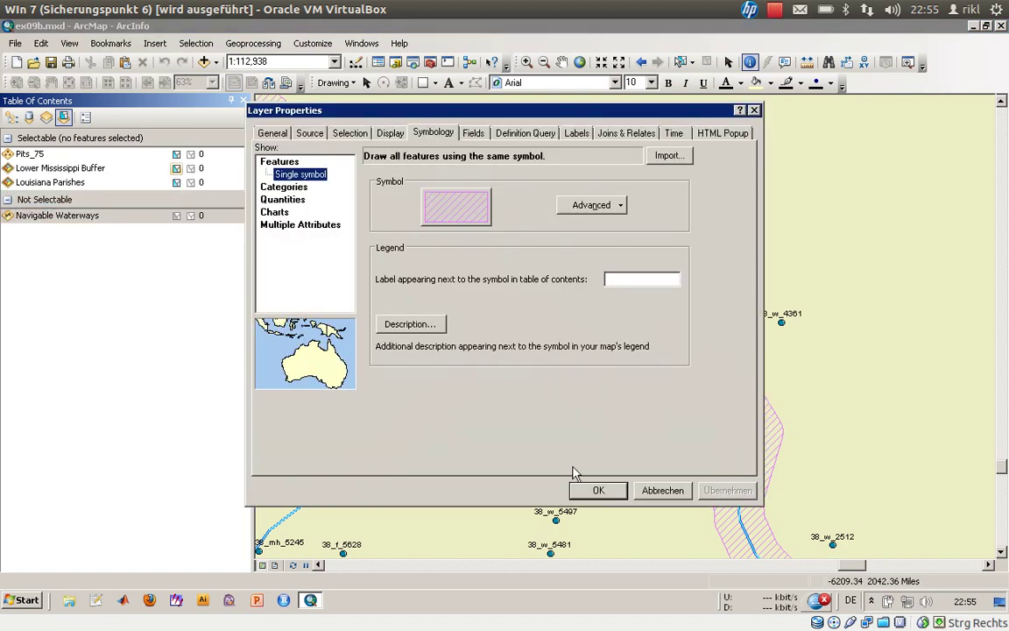
{"action": "left_click", "coordinate": [687, 492]}
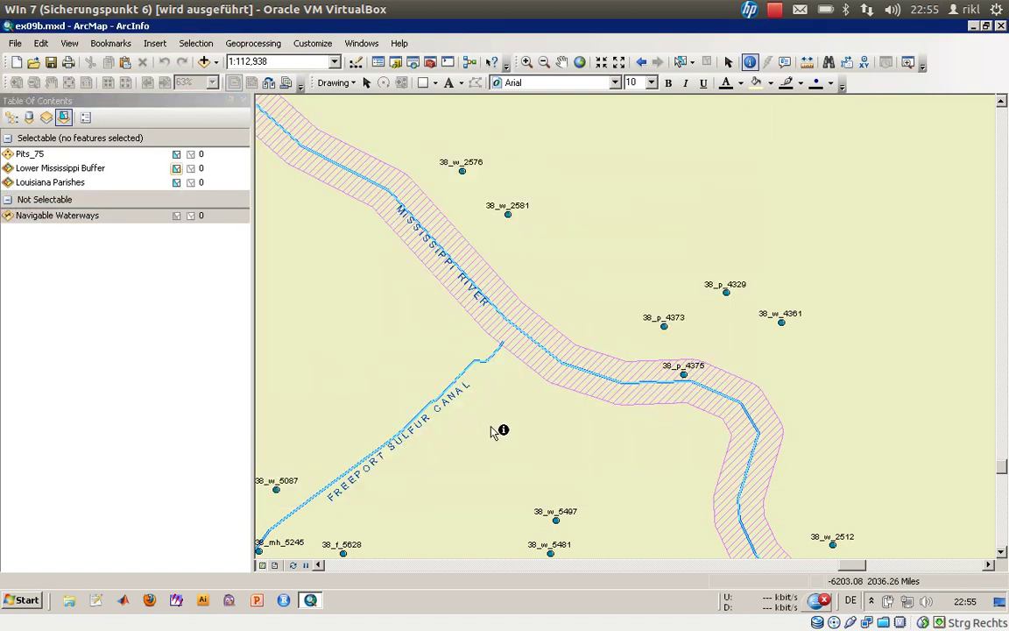
{"action": "left_click", "coordinate": [176, 169]}
{"action": "left_click", "coordinate": [176, 168]}
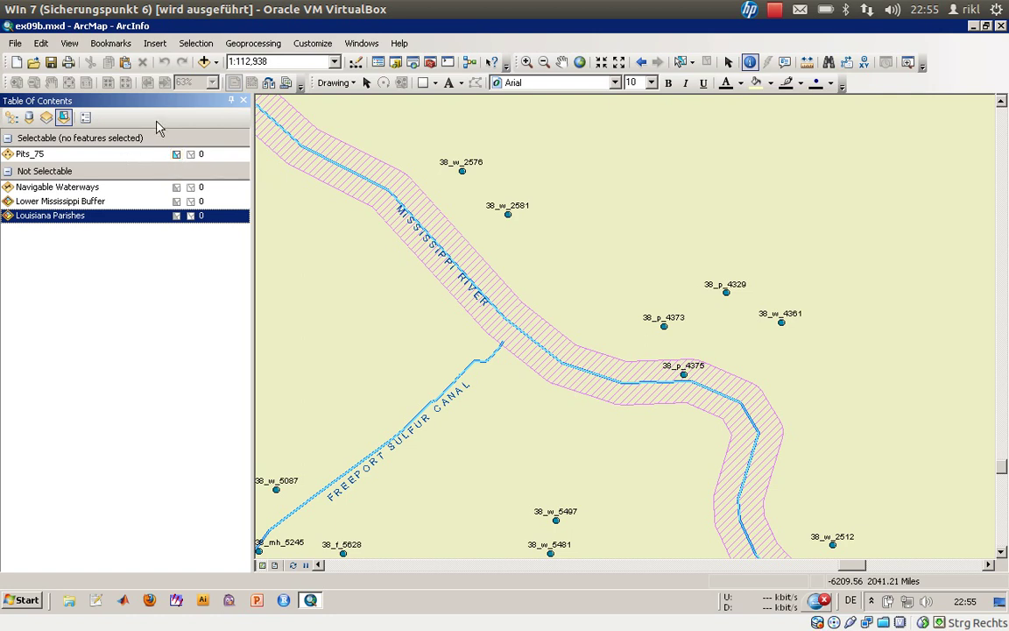
- Test-select pit 38_p_4375 on the map, then clear the selected features
{"action": "left_click", "coordinate": [680, 61]}
{"action": "left_click_drag", "start_coordinate": [681, 375], "coordinate": [690, 383]}
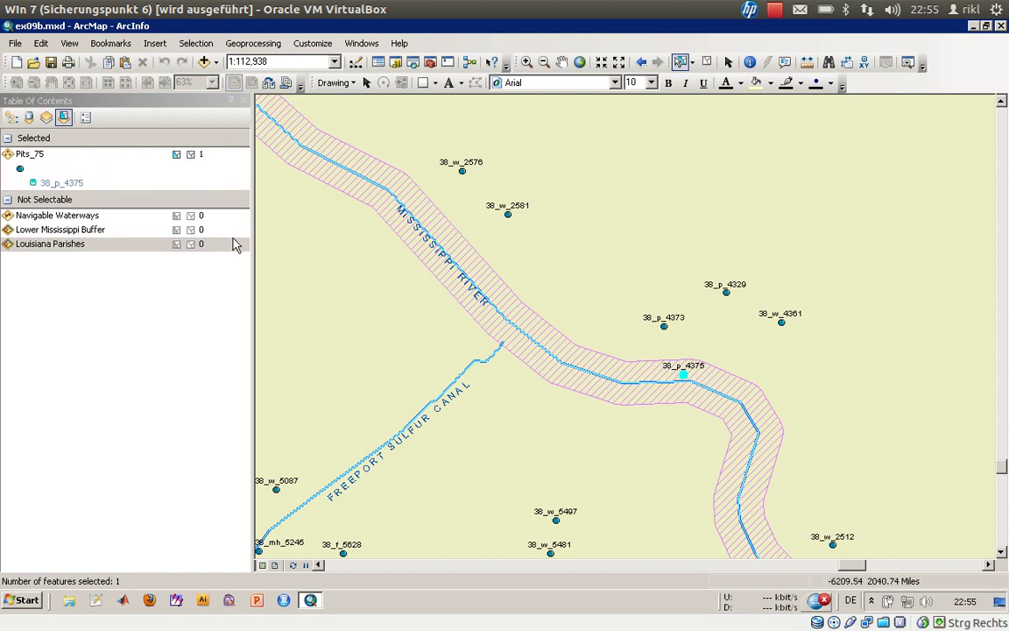
{"action": "left_click", "coordinate": [692, 63]}
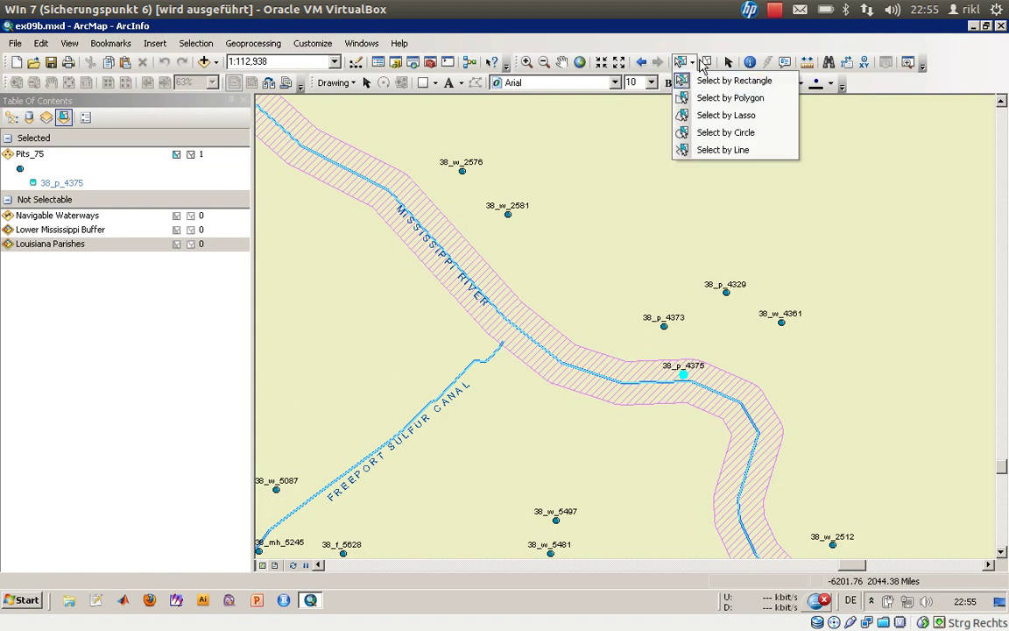
{"action": "left_click", "coordinate": [707, 62]}
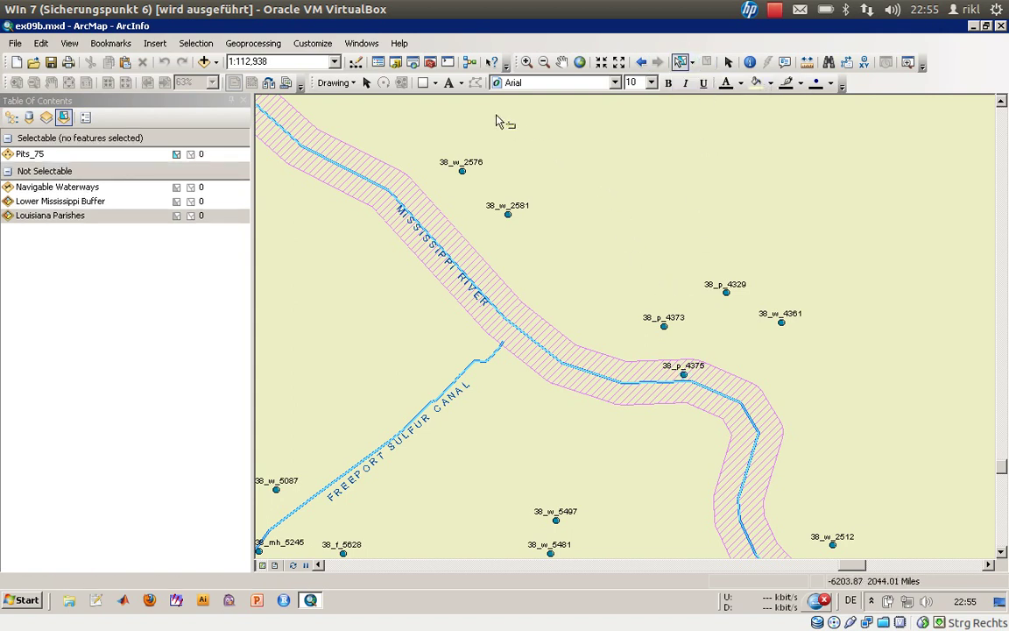
- Add the Metals.dbf table from the Data folder to the map
{"action": "left_click", "coordinate": [204, 62]}
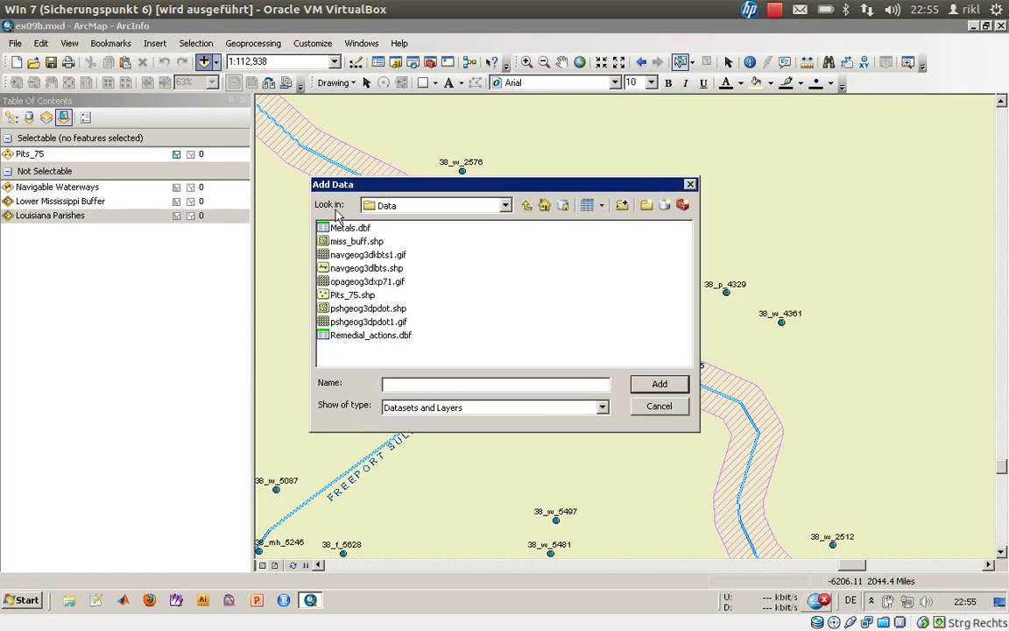
{"action": "left_click", "coordinate": [348, 230]}
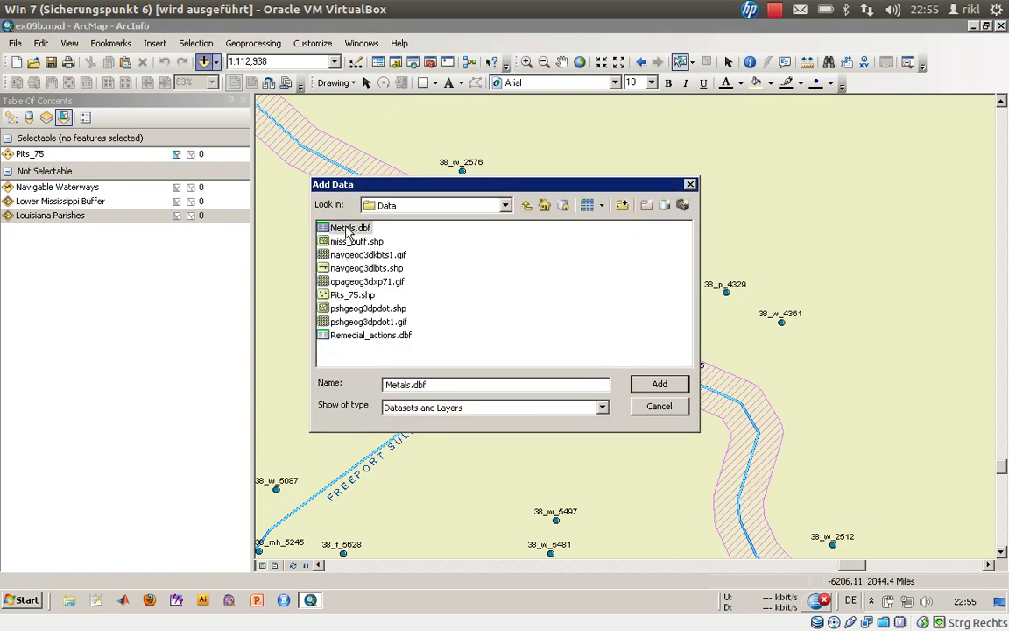
{"action": "left_click", "coordinate": [660, 386]}
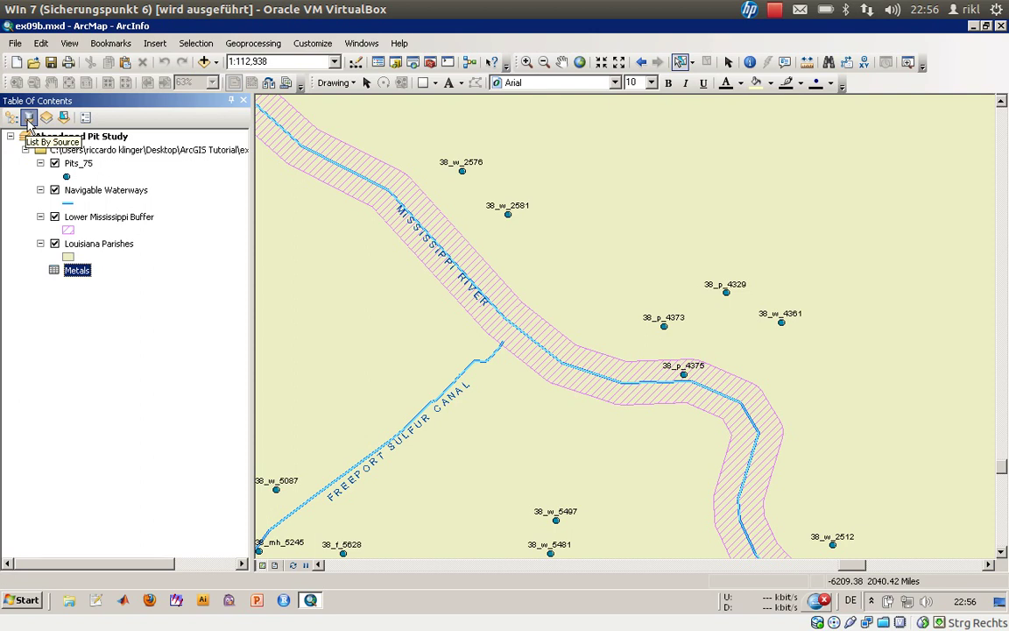
- Open the Metals attribute table and inspect sample IDs, sample types and CONC_NU/CONC_SOIL values
{"action": "right_click", "coordinate": [80, 271]}
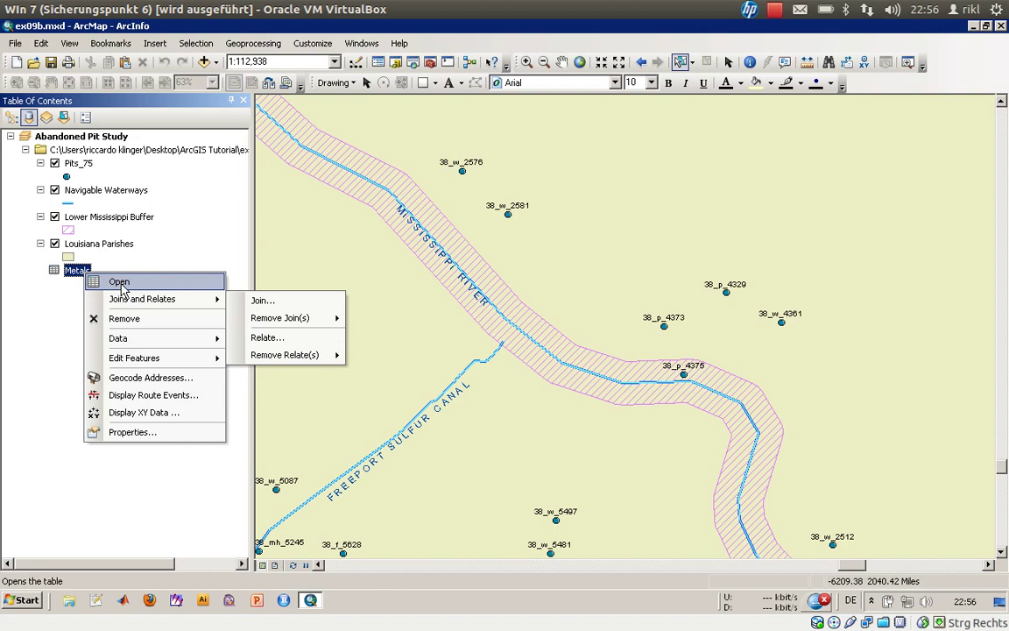
{"action": "left_click", "coordinate": [119, 282]}
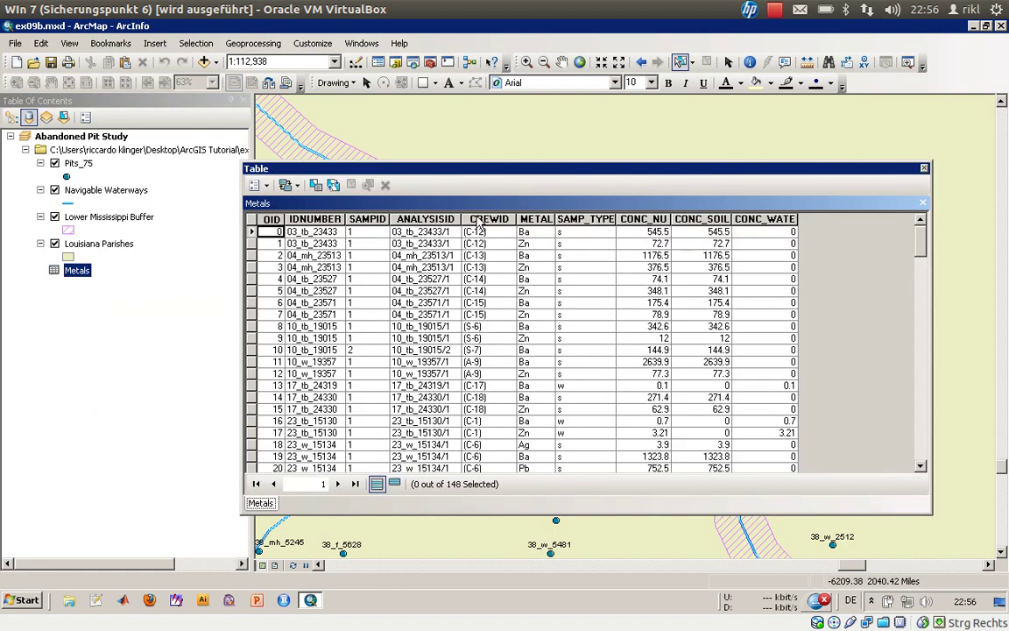
{"action": "left_click", "coordinate": [432, 232]}
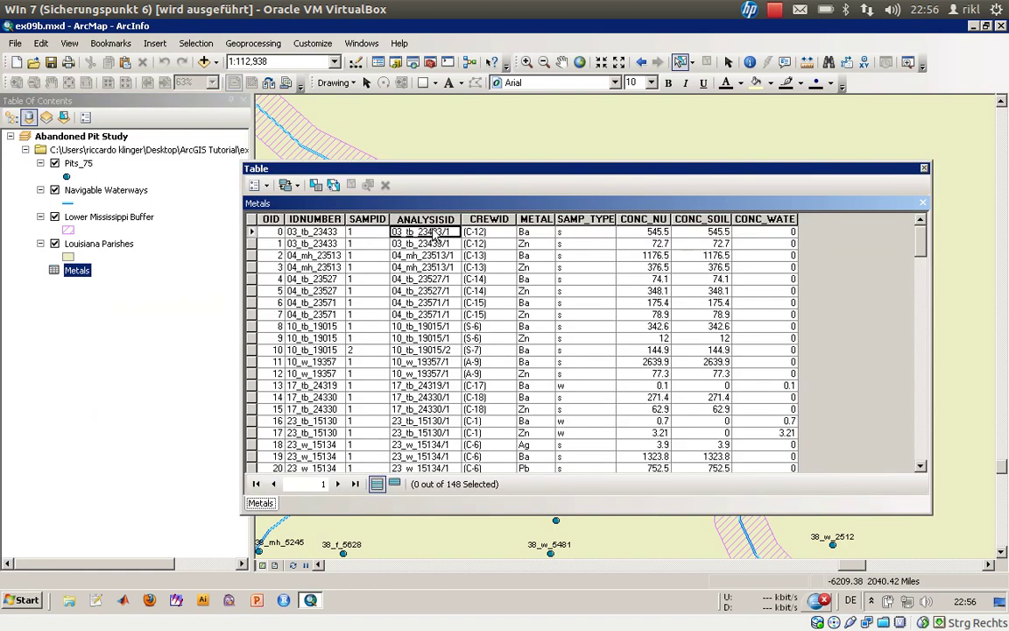
{"action": "left_click", "coordinate": [306, 232]}
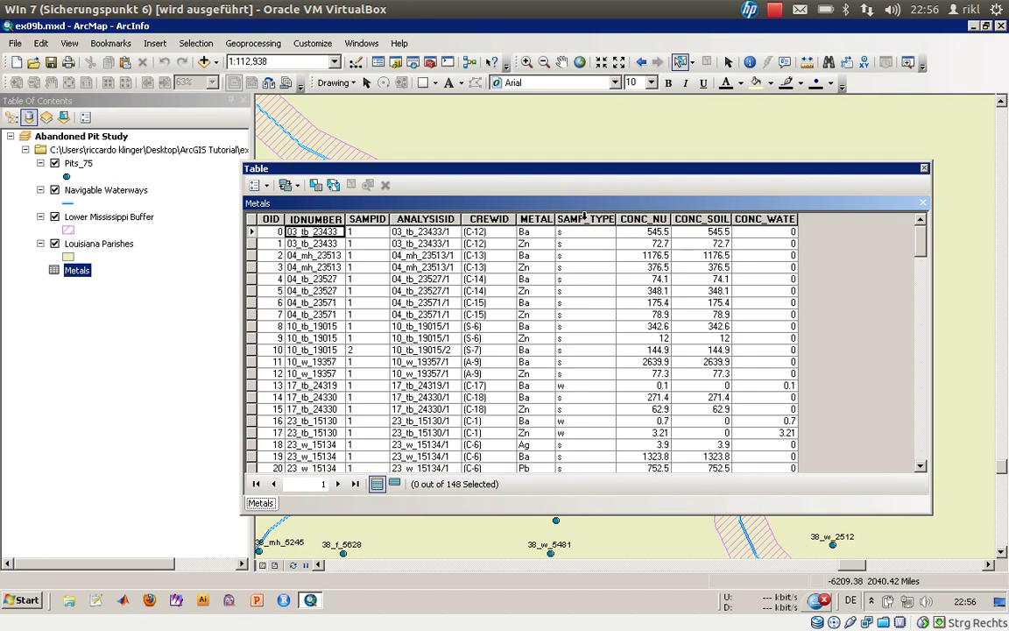
{"action": "left_click", "coordinate": [576, 244]}
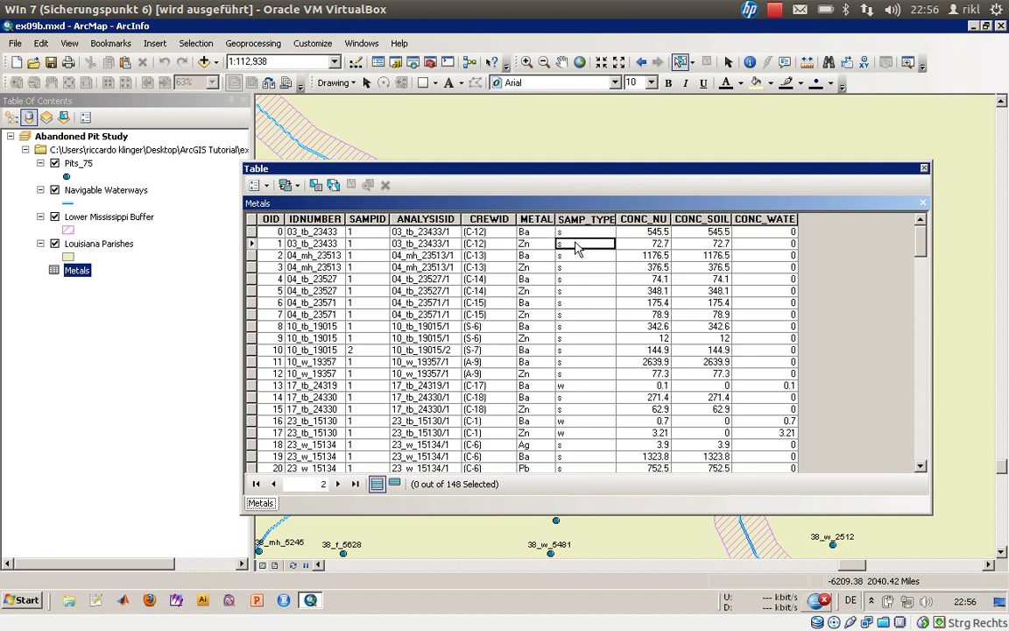
{"action": "left_click", "coordinate": [592, 387]}
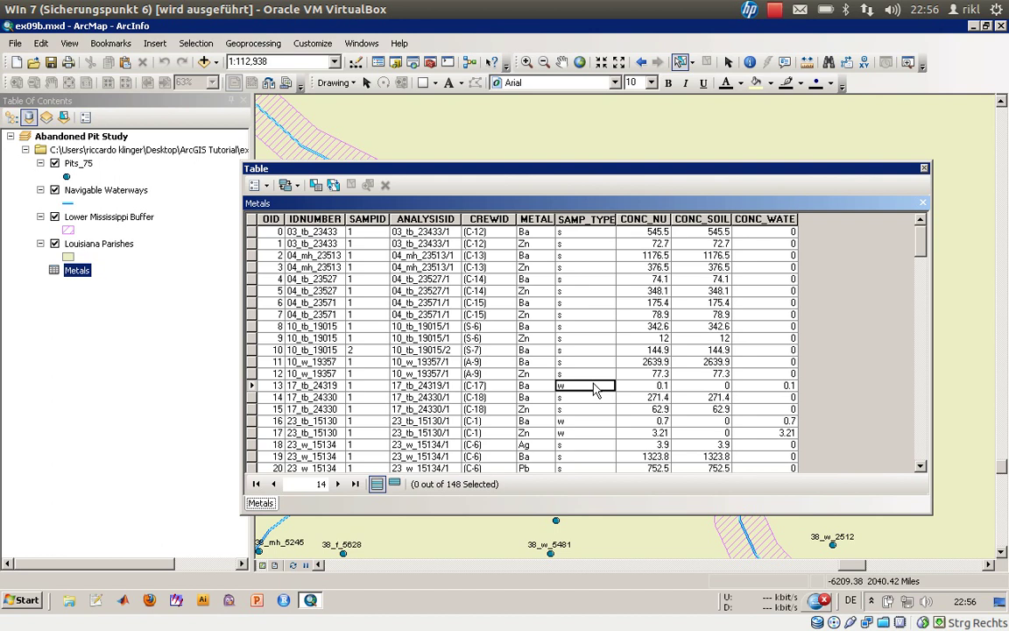
{"action": "left_click", "coordinate": [649, 232]}
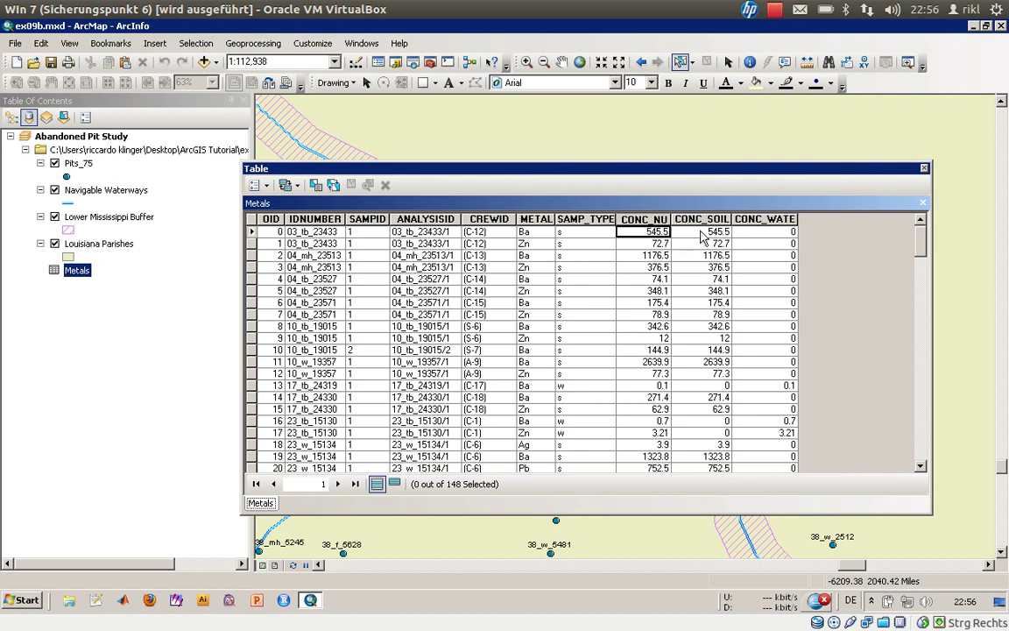
{"action": "left_click", "coordinate": [709, 234]}
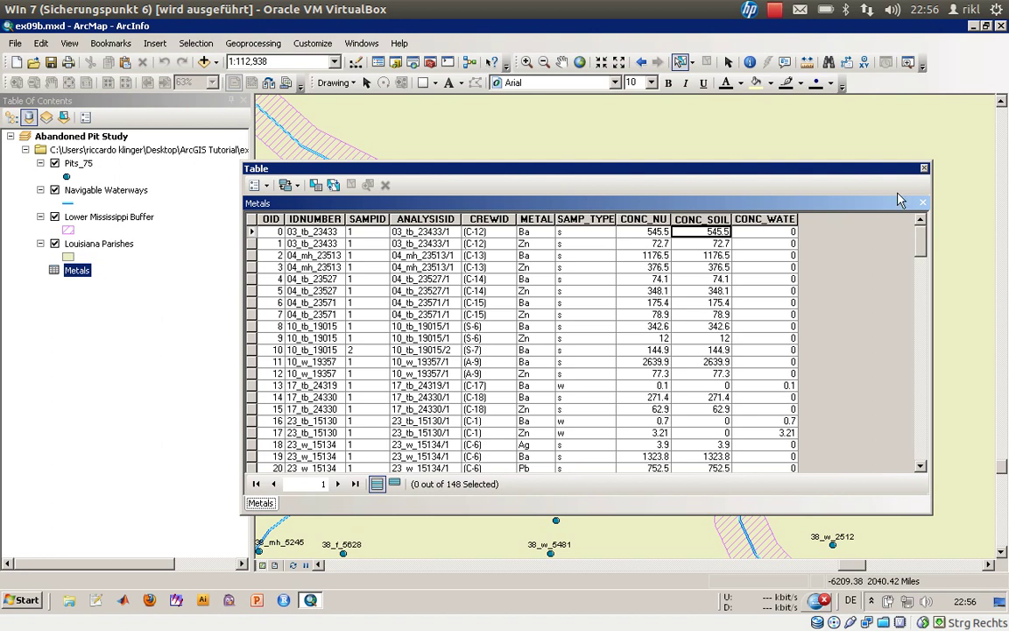
- Close the Metals table and start a new relate on Pits_75 via Joins and Relates
{"action": "left_click", "coordinate": [924, 167]}
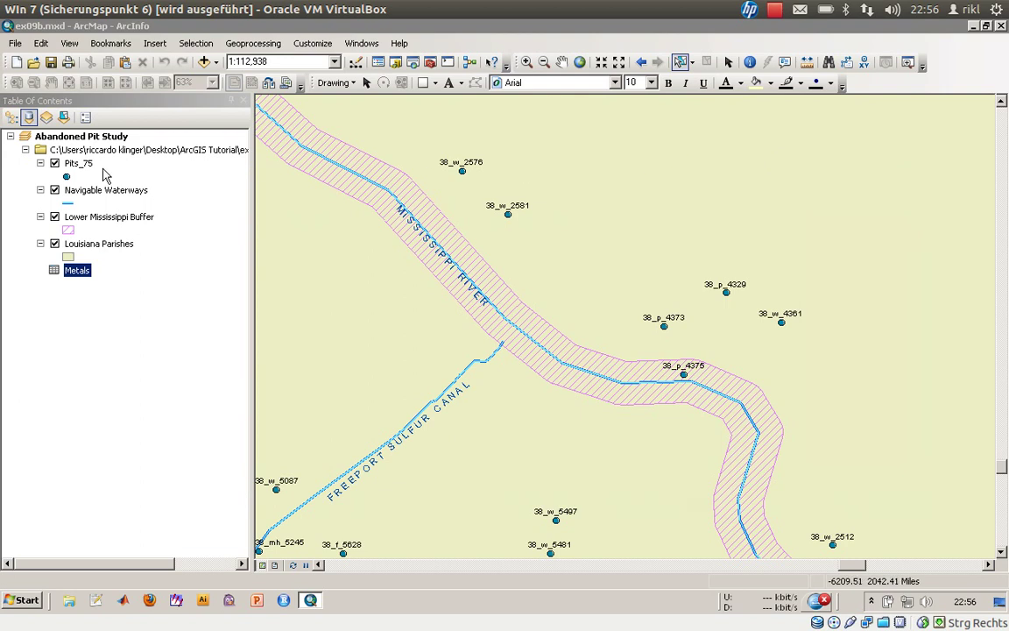
{"action": "left_click", "coordinate": [78, 163]}
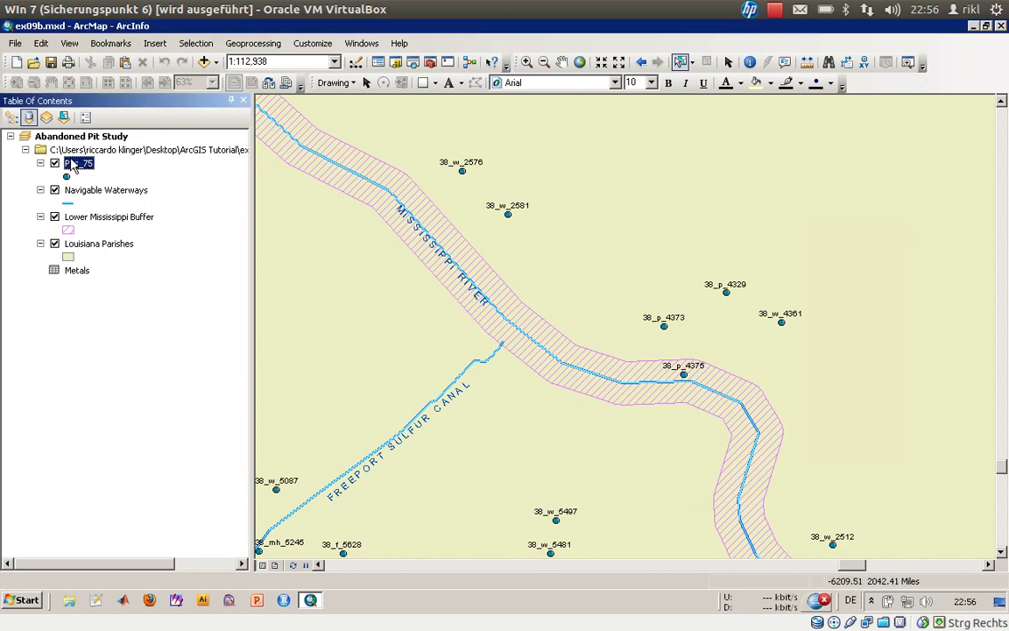
{"action": "right_click", "coordinate": [74, 166]}
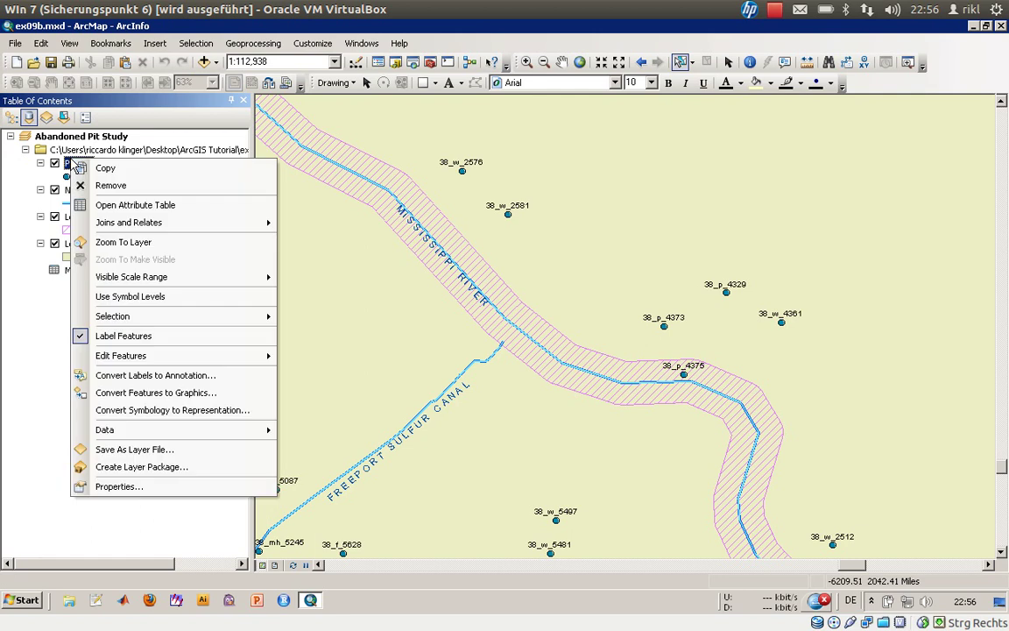
{"action": "mouse_move", "coordinate": [122, 225]}
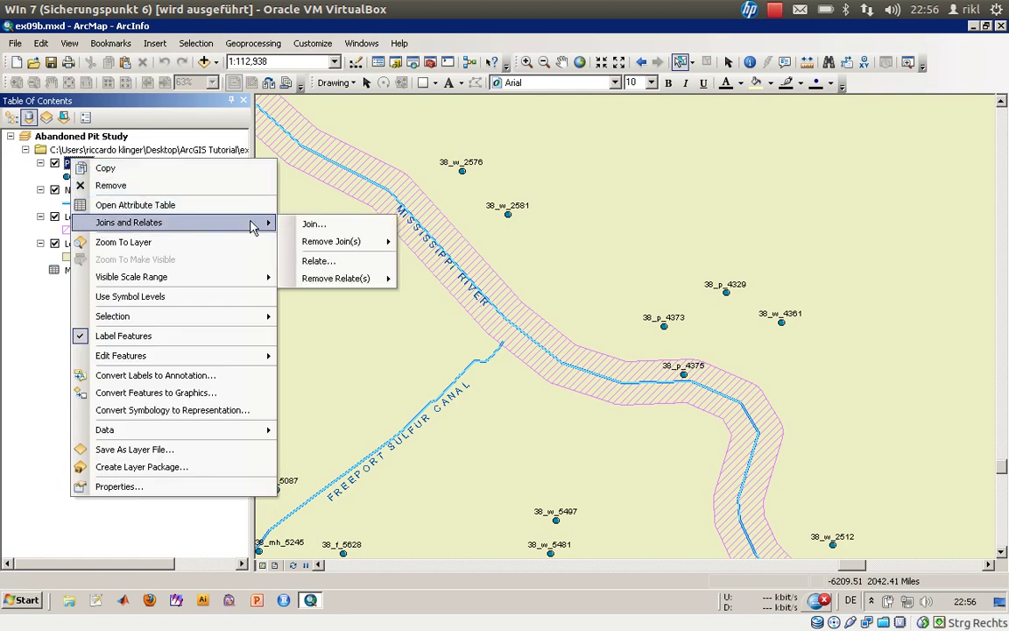
{"action": "mouse_move", "coordinate": [337, 247]}
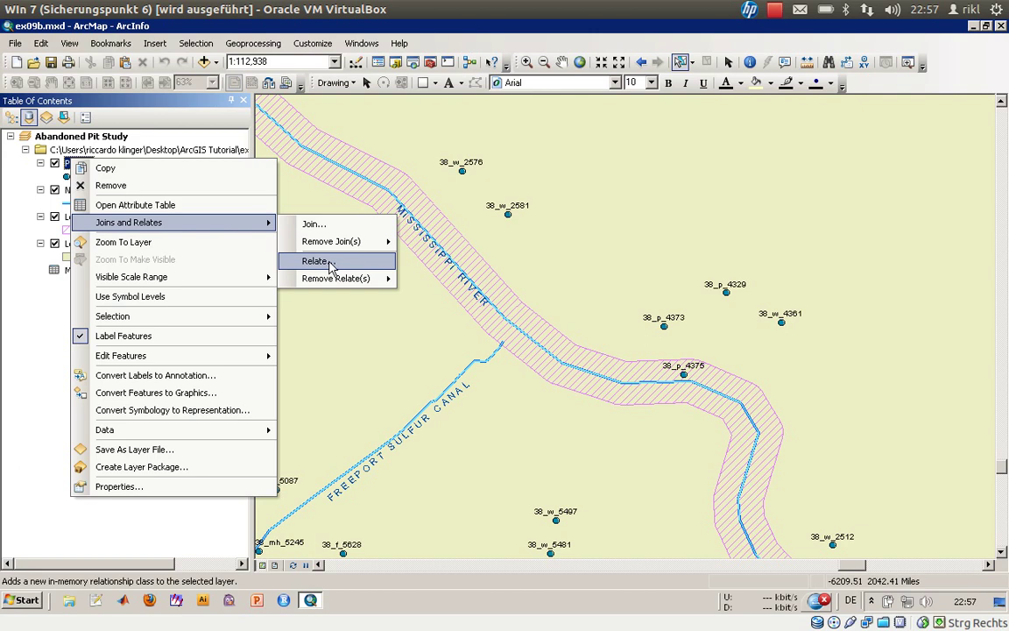
{"action": "left_click", "coordinate": [331, 265]}
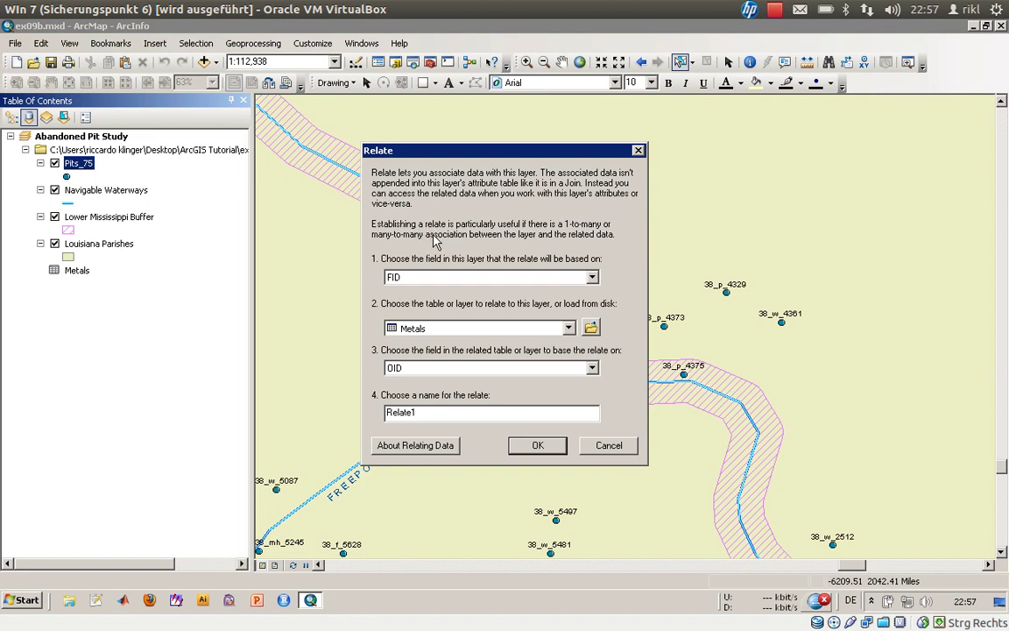
- Relate Pits_75 to the Metals table on IDNUMBER in both, named 'Metals Analysis'
{"action": "left_click", "coordinate": [495, 277]}
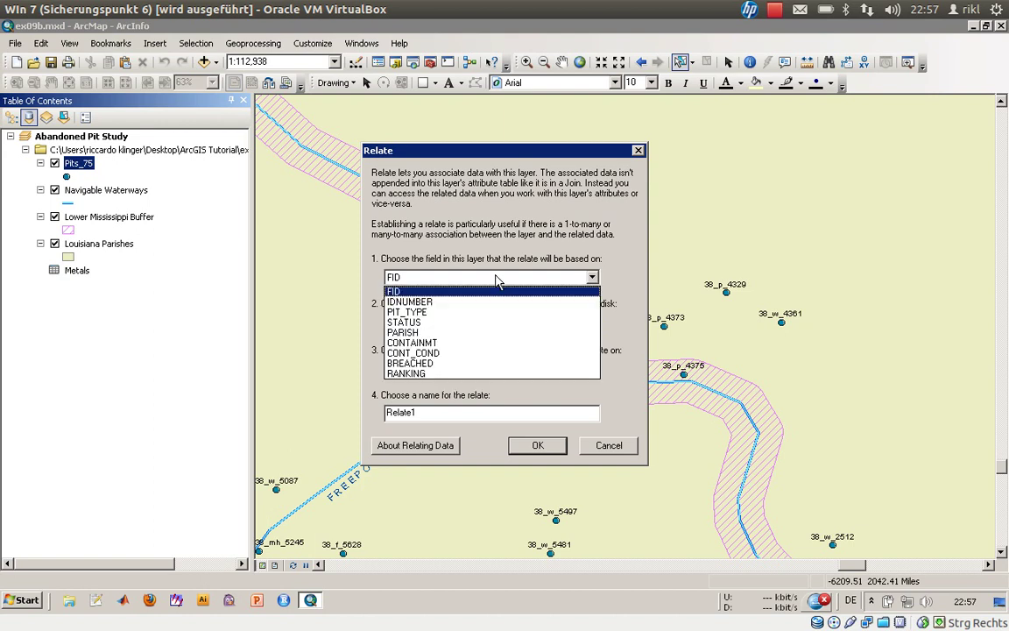
{"action": "left_click", "coordinate": [455, 303]}
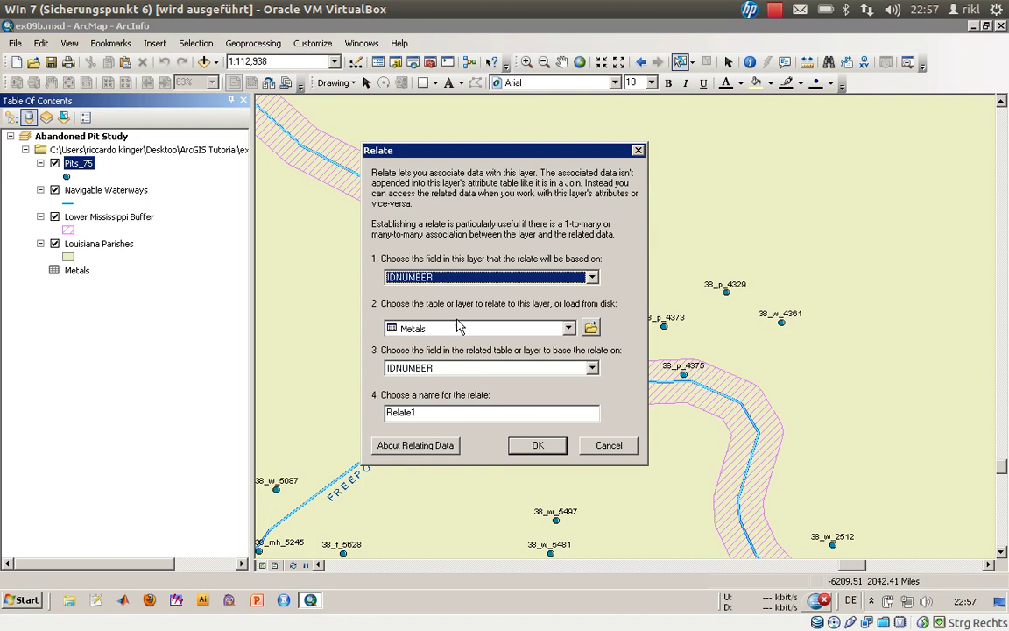
{"action": "left_click", "coordinate": [451, 330]}
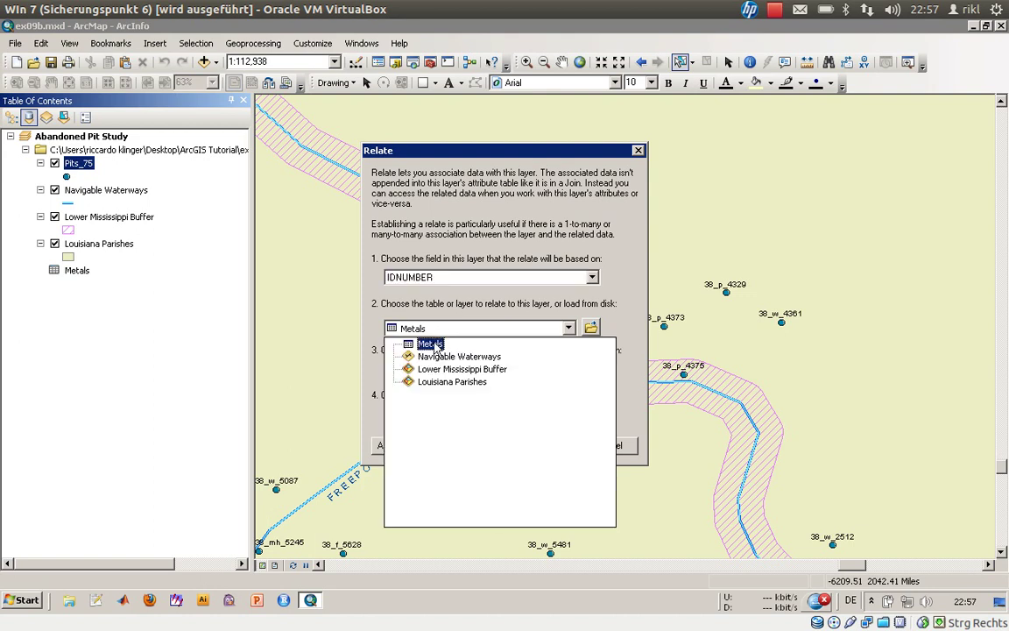
{"action": "left_click", "coordinate": [428, 343]}
{"action": "left_click", "coordinate": [438, 369]}
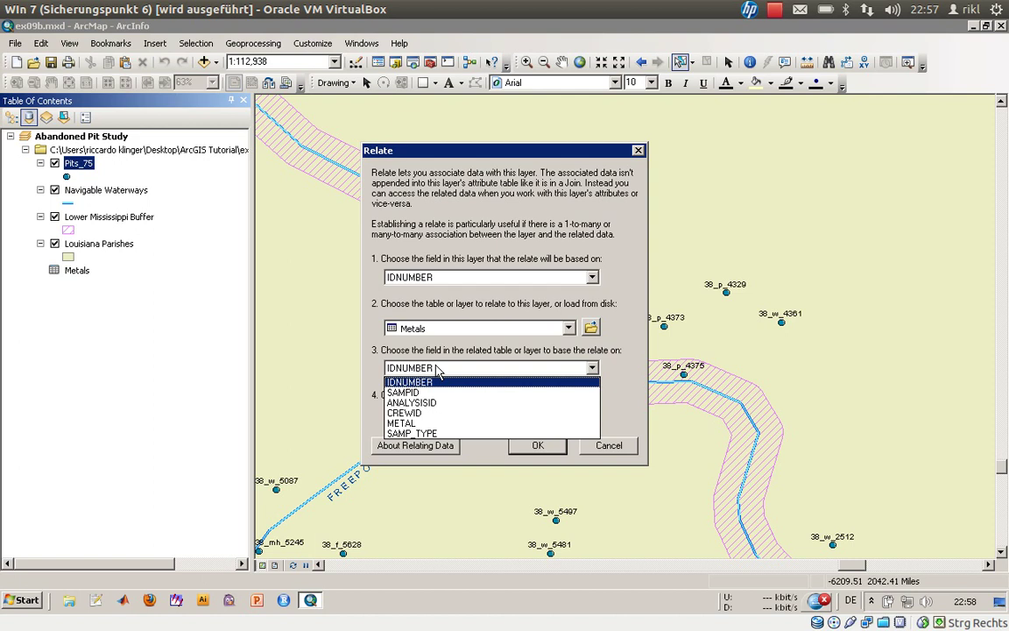
{"action": "left_click", "coordinate": [438, 381]}
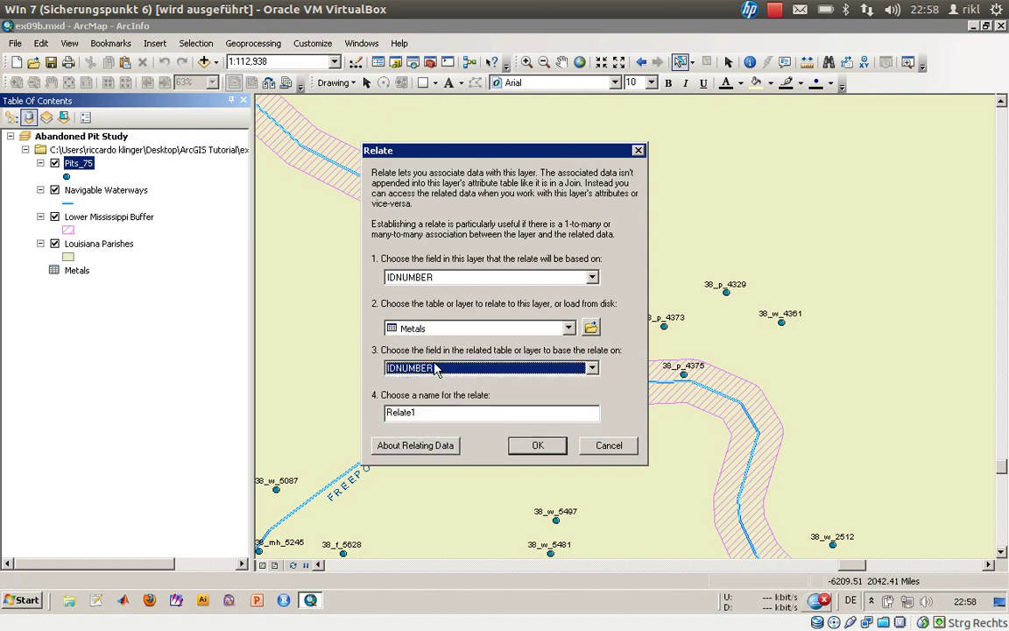
{"action": "key", "text": "Tab"}
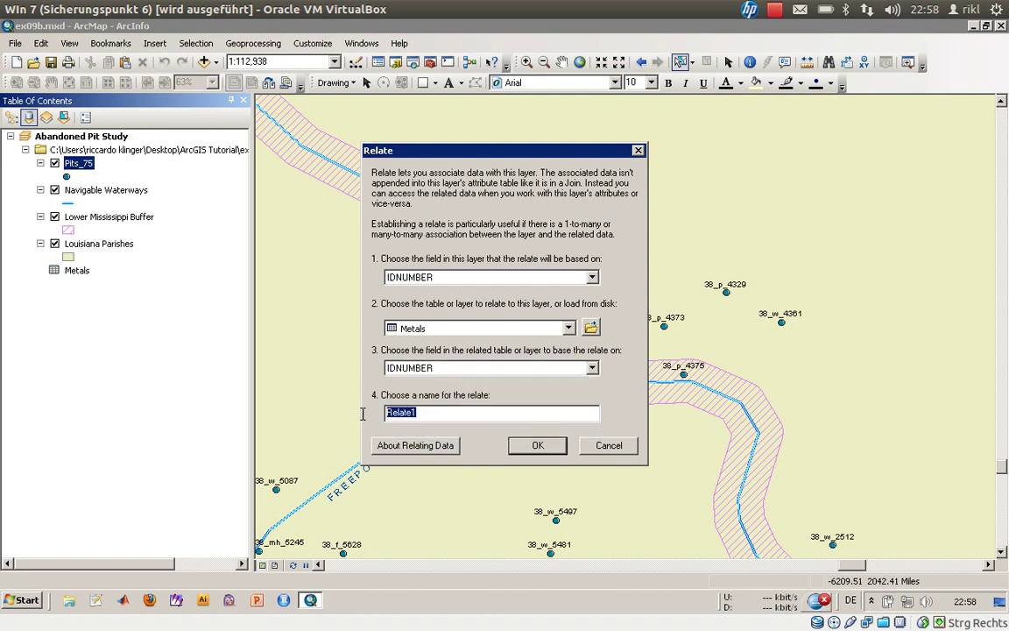
{"action": "type", "text": "Metal"}
{"action": "type", "text": "s Analysis"}
{"action": "left_click", "coordinate": [513, 447]}
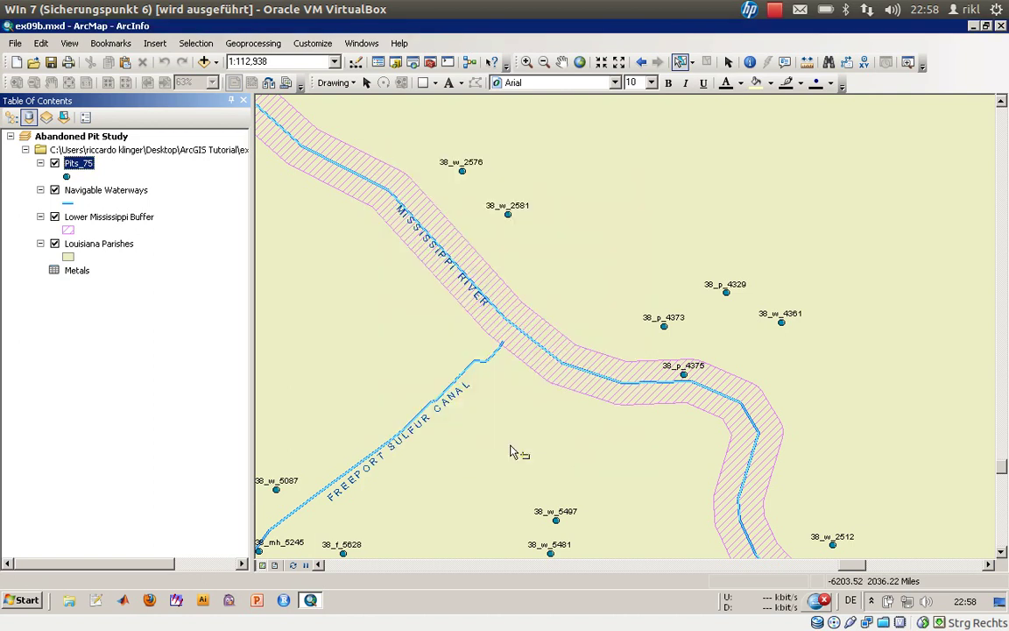
{"action": "right_click", "coordinate": [87, 171]}
{"action": "left_click", "coordinate": [136, 210]}
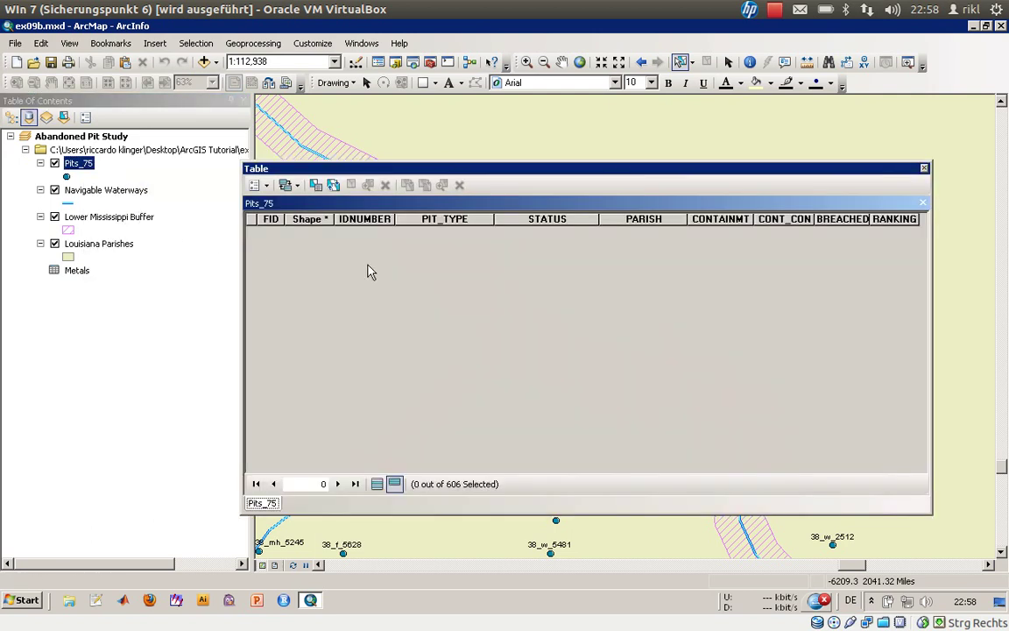
{"action": "left_click", "coordinate": [378, 486]}
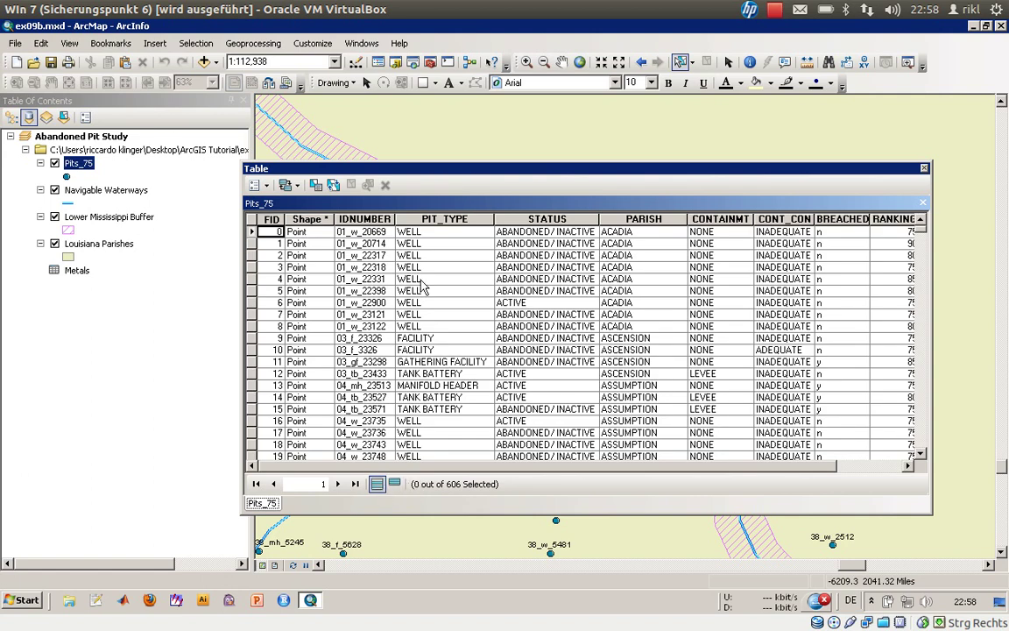
{"action": "left_click", "coordinate": [880, 466]}
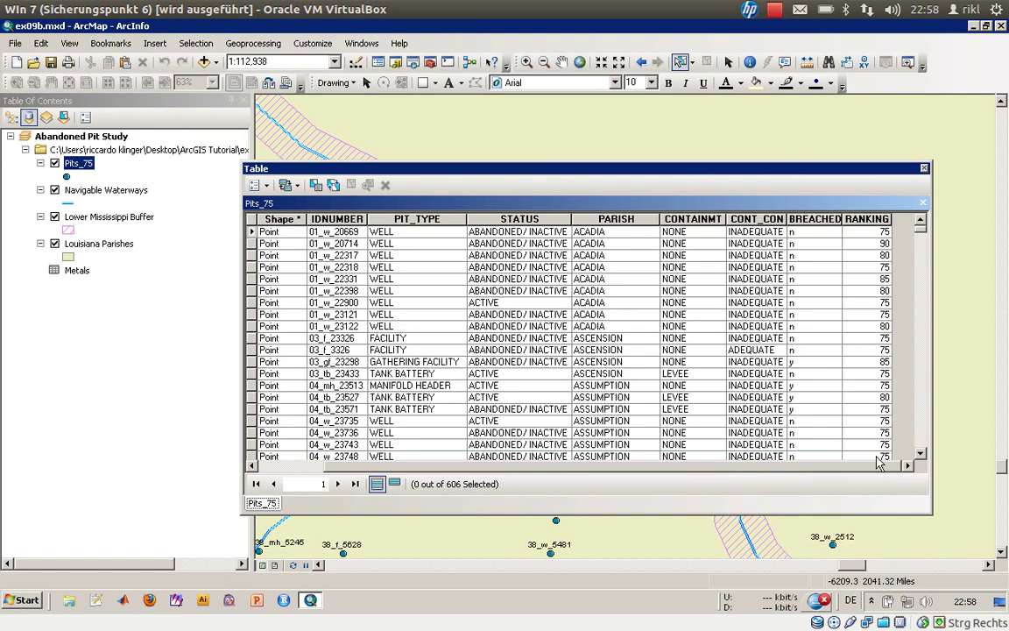
{"action": "left_click", "coordinate": [924, 168]}
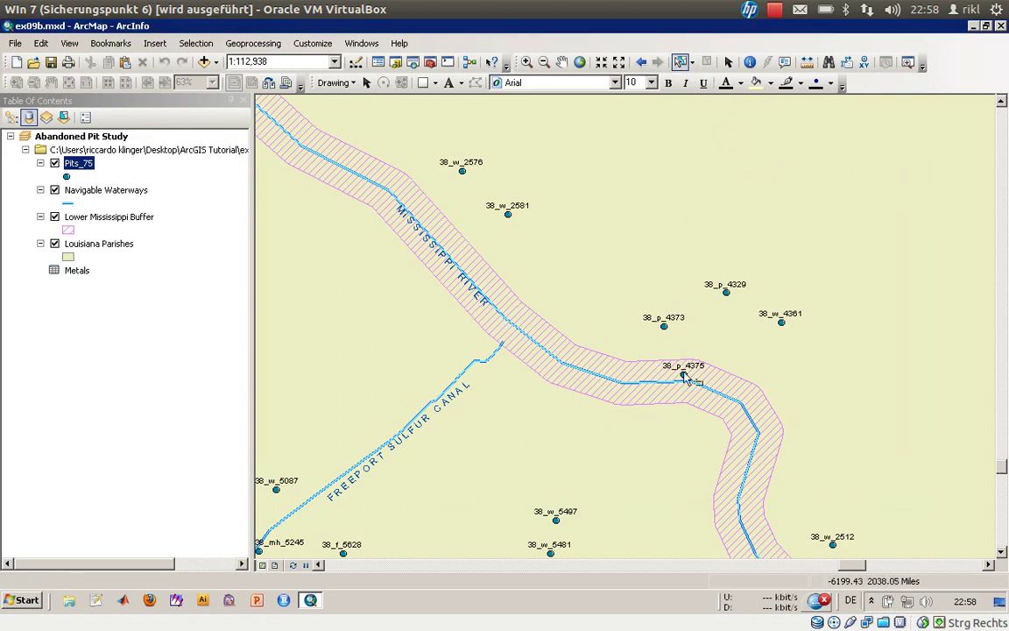
- Drag a small selection box around pit 38_p_4375, selecting one Pits_75 feature
{"action": "mouse_move", "coordinate": [675, 360]}
{"action": "left_mouse_down"}
{"action": "mouse_move", "coordinate": [692, 380]}
{"action": "mouse_move", "coordinate": [679, 366]}
{"action": "left_mouse_up"}
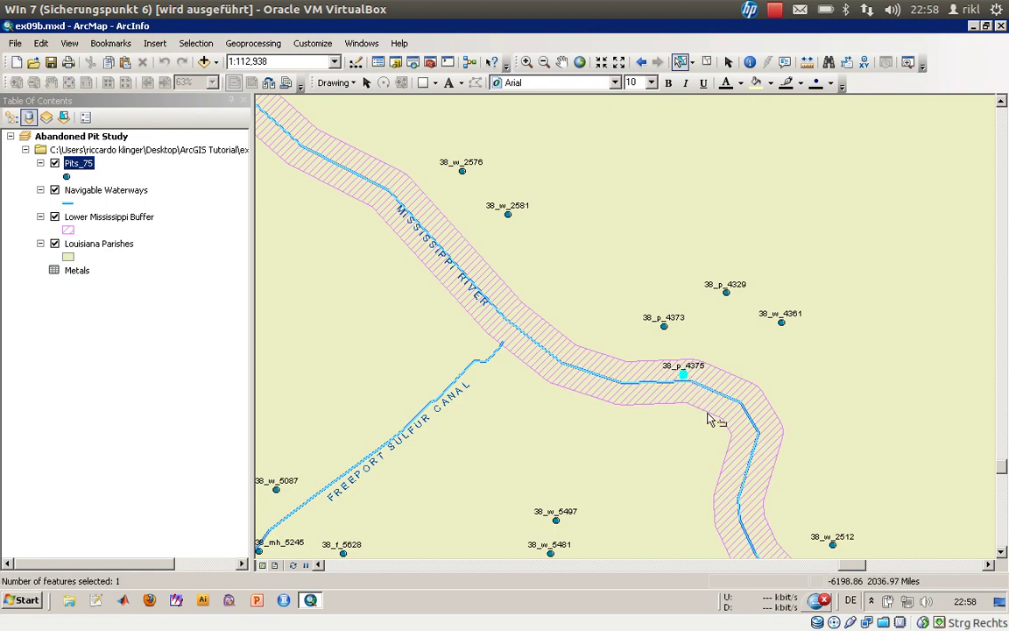
- Open the Pits_75 attribute table showing only the selected pit record, FID 215
{"action": "right_click", "coordinate": [84, 163]}
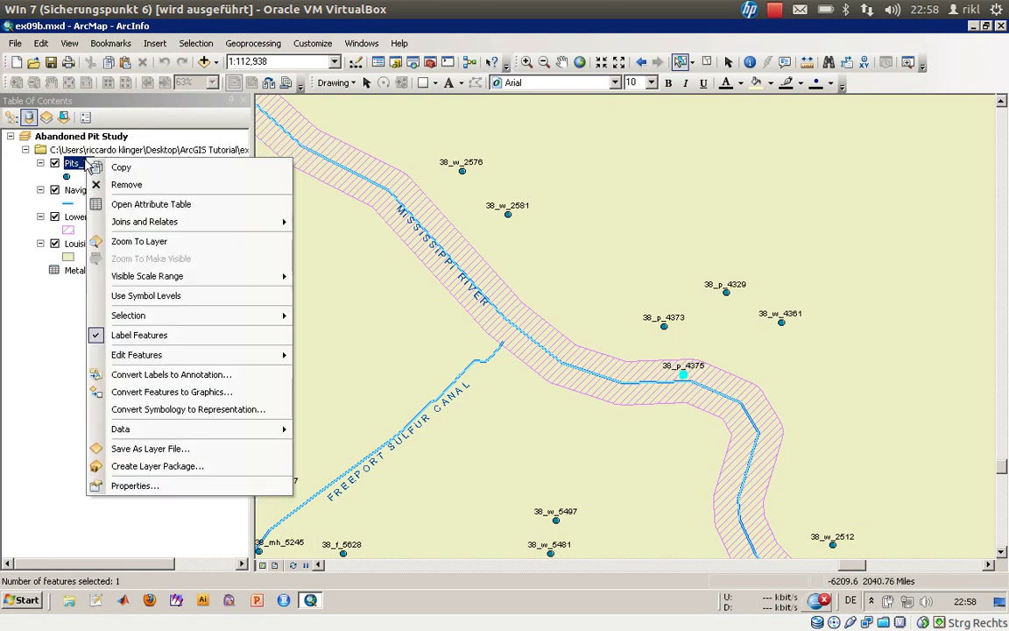
{"action": "left_click", "coordinate": [111, 188]}
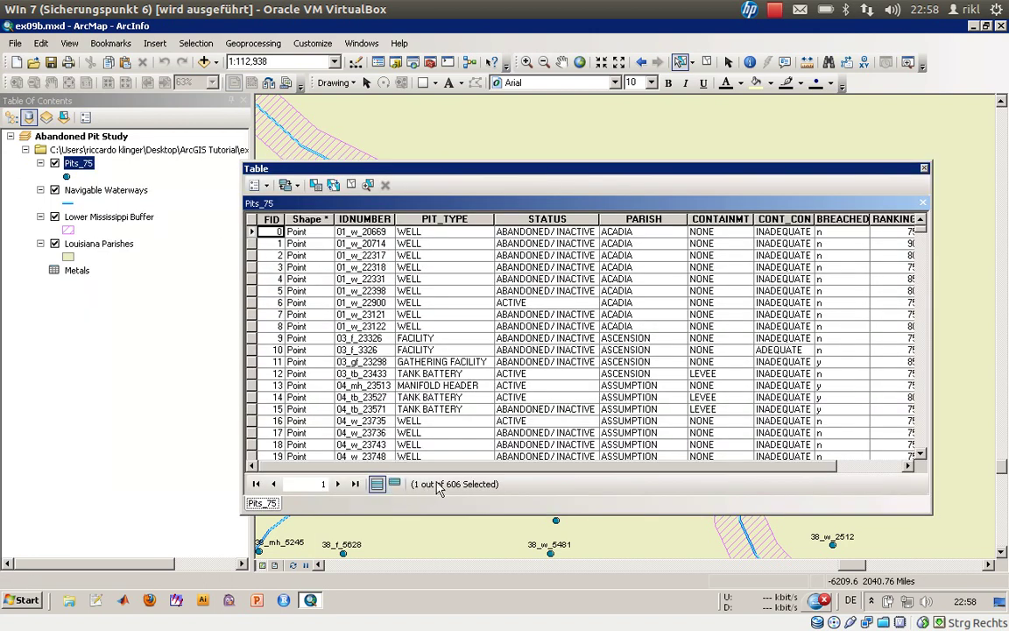
{"action": "left_click", "coordinate": [394, 484]}
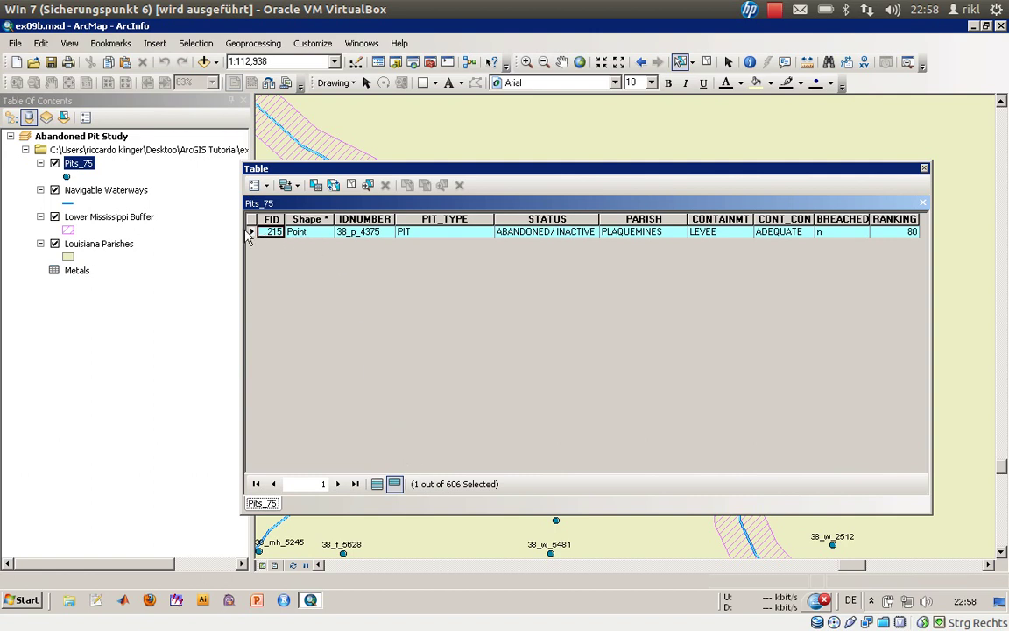
{"action": "left_click", "coordinate": [289, 233]}
- Show the 4 related Metals records via Metals Analysis, toggling between all 148 and selected
{"action": "left_click", "coordinate": [285, 186]}
{"action": "left_click", "coordinate": [342, 204]}
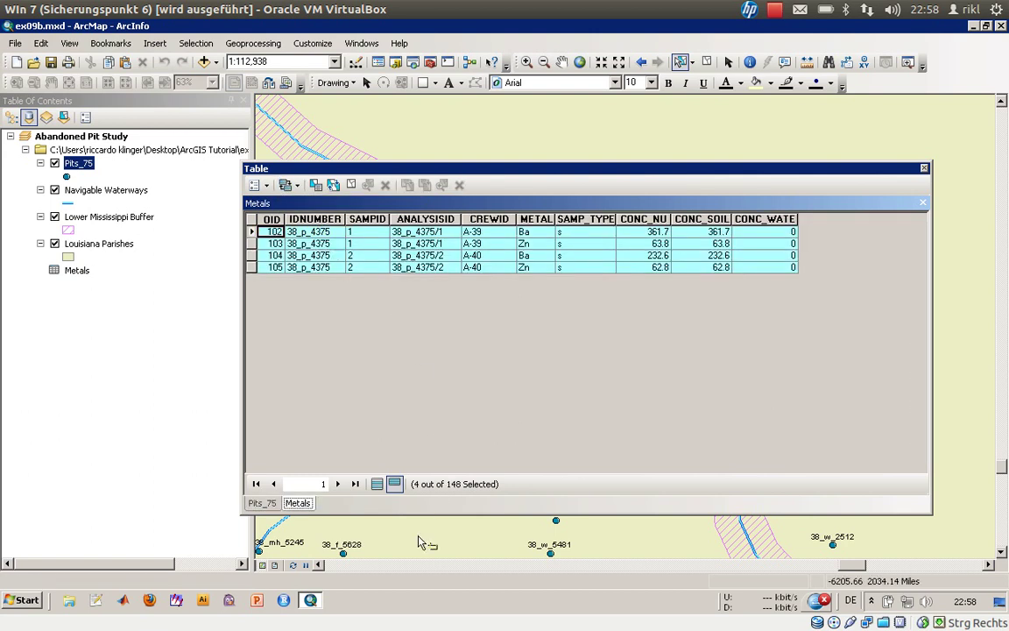
{"action": "left_click", "coordinate": [377, 484]}
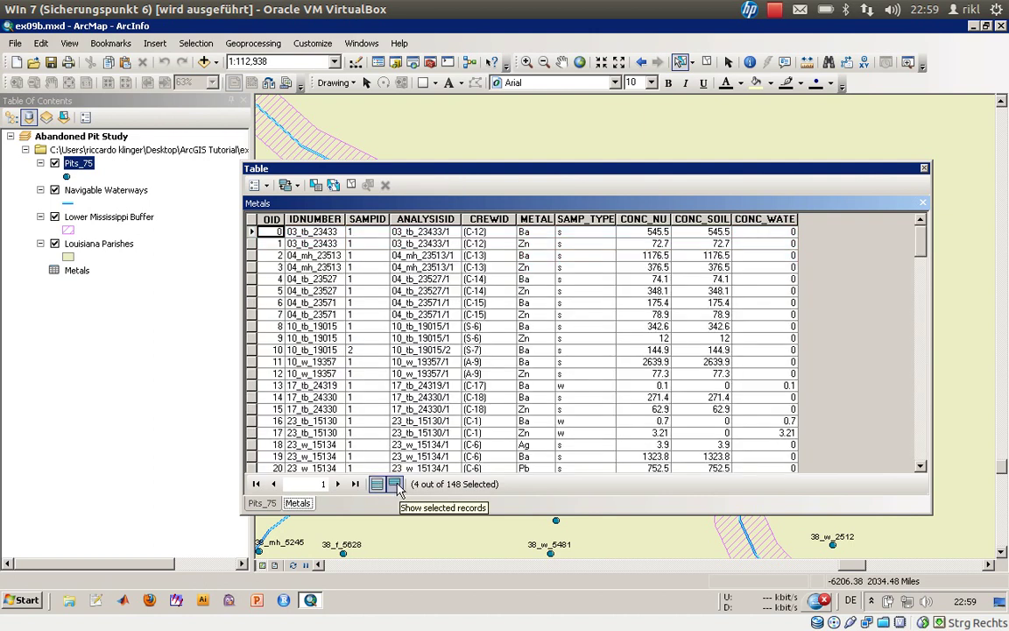
{"action": "left_click", "coordinate": [395, 484]}
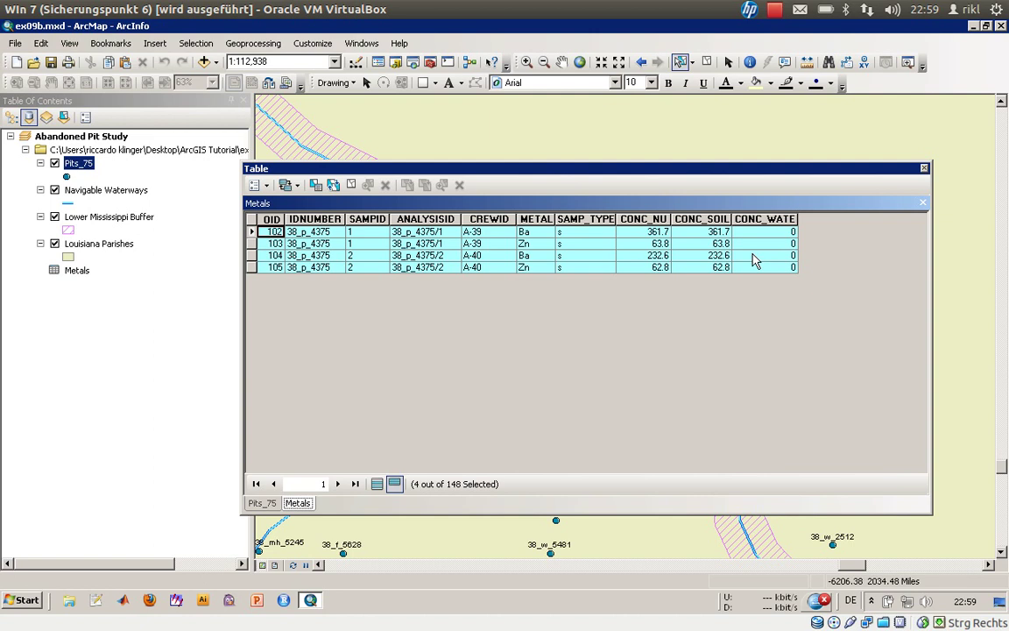
- Close the attribute table and jump to the Site 1 bookmark
{"action": "left_click", "coordinate": [925, 169]}
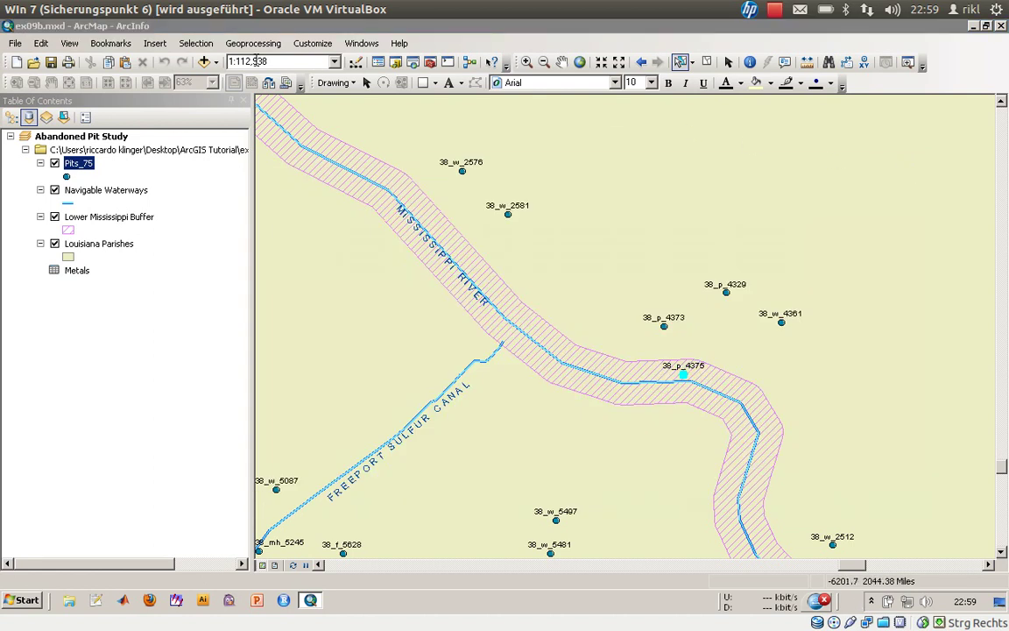
{"action": "left_click", "coordinate": [110, 44]}
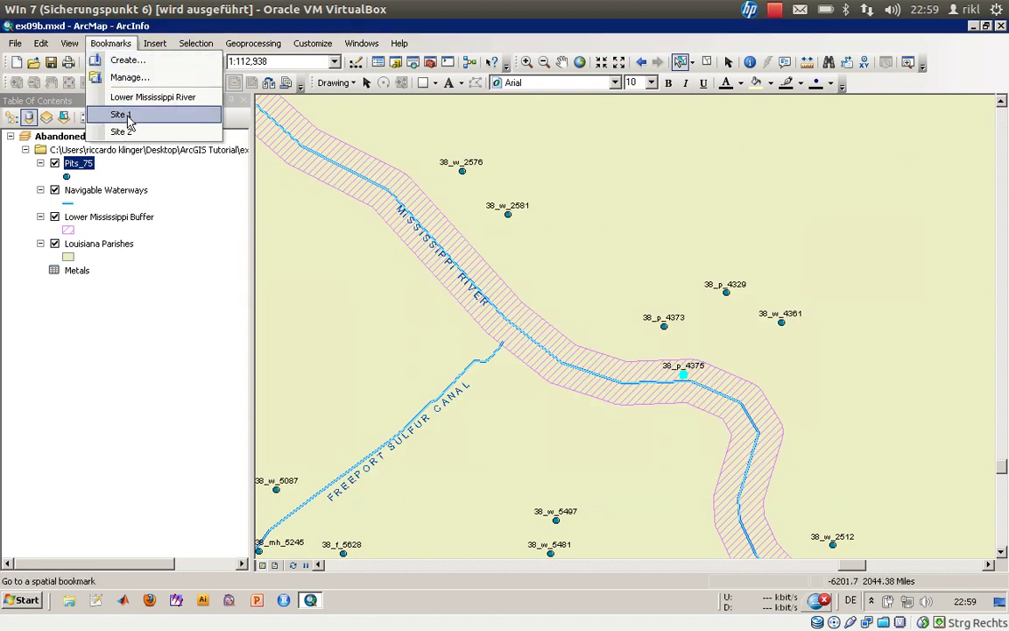
{"action": "left_click", "coordinate": [120, 114]}
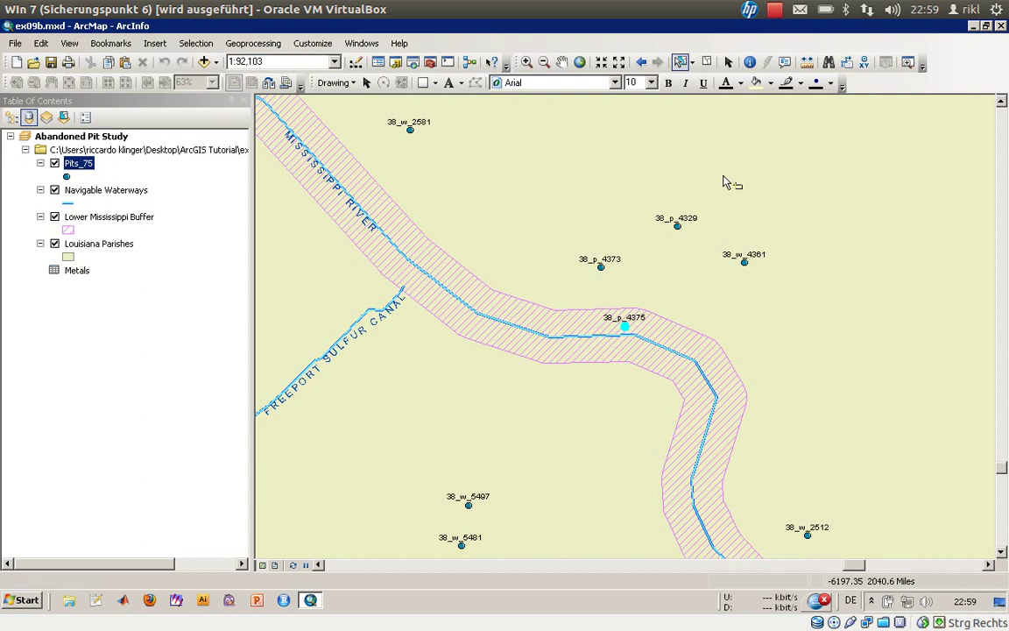
- Jump to the Site 2 bookmark and select pit 38_p_4565 beside the river
{"action": "left_click", "coordinate": [69, 43]}
{"action": "mouse_move", "coordinate": [110, 43]}
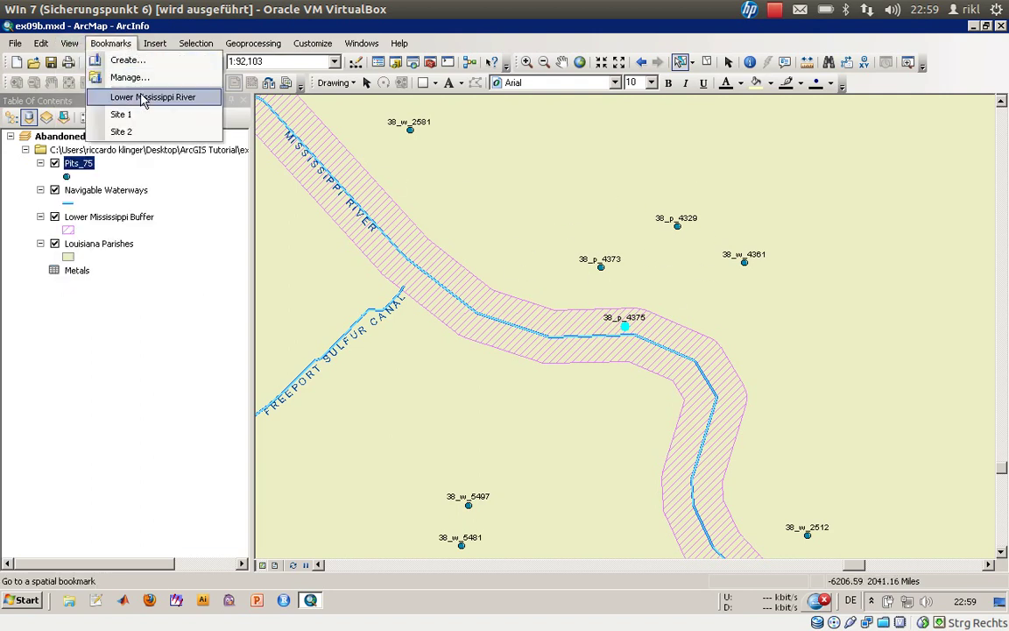
{"action": "left_click", "coordinate": [123, 129]}
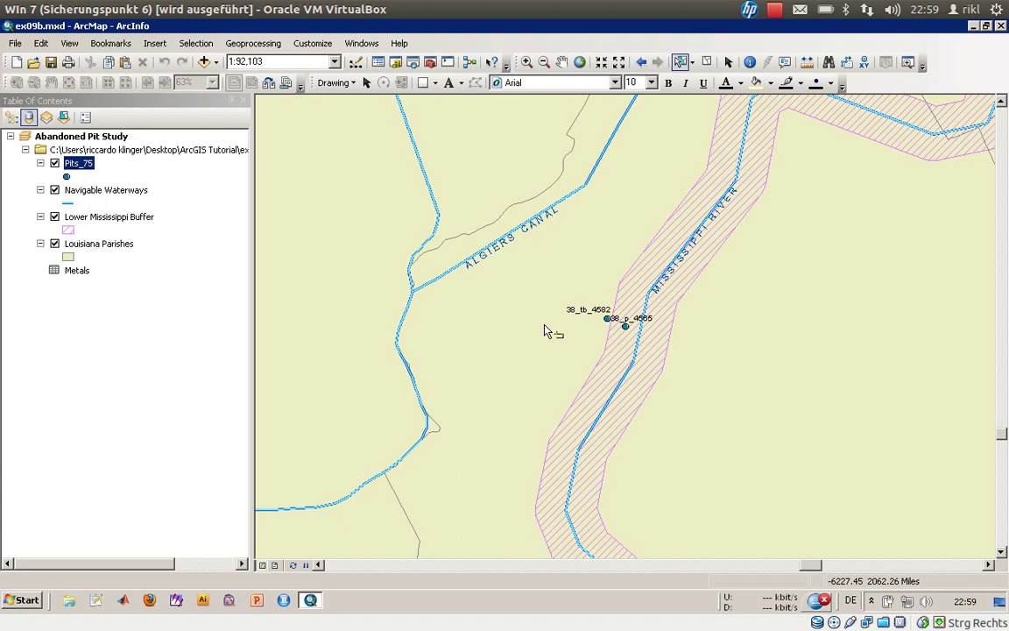
{"action": "left_click_drag", "start_coordinate": [618, 312], "coordinate": [631, 337]}
- Review pit 38_p_4565's related Metals records (Ba 712.9, Zn 92.1), then close the table
{"action": "right_click", "coordinate": [82, 166]}
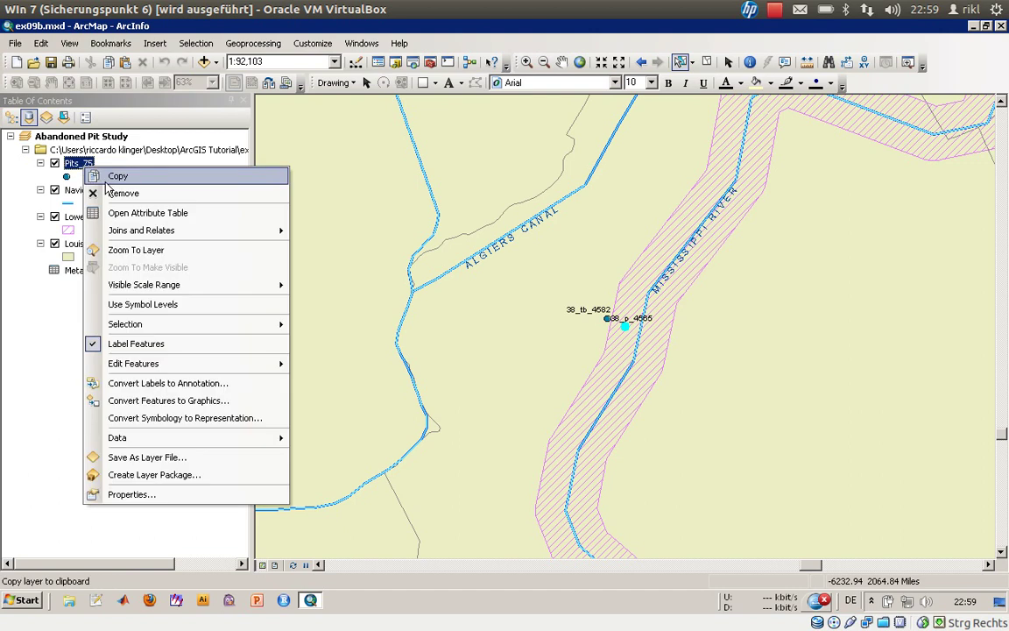
{"action": "left_click", "coordinate": [144, 212]}
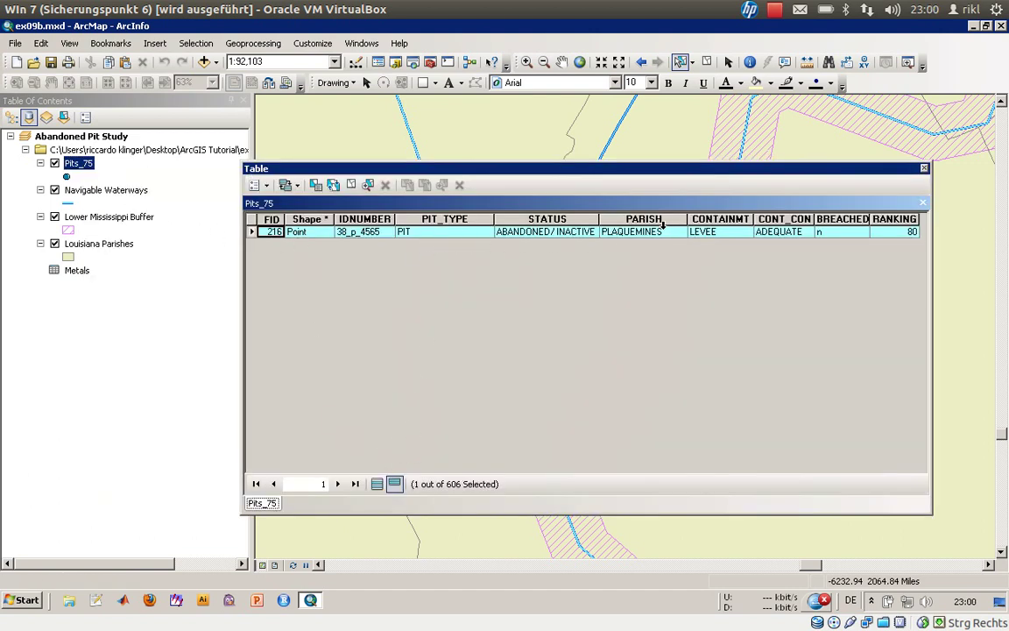
{"action": "left_click", "coordinate": [287, 185]}
{"action": "left_click", "coordinate": [307, 207]}
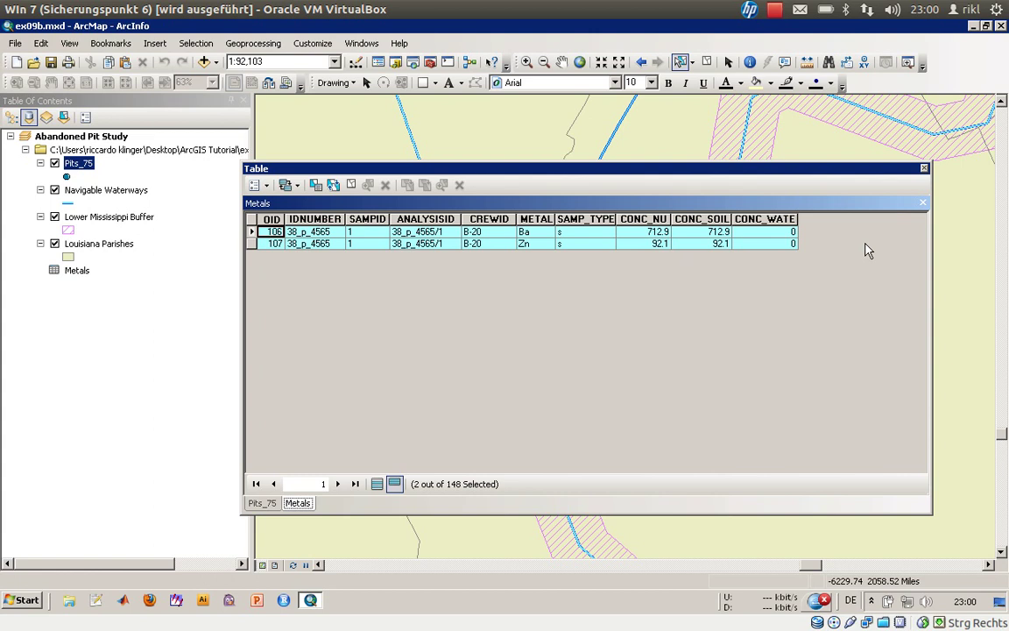
{"action": "left_click", "coordinate": [925, 170]}
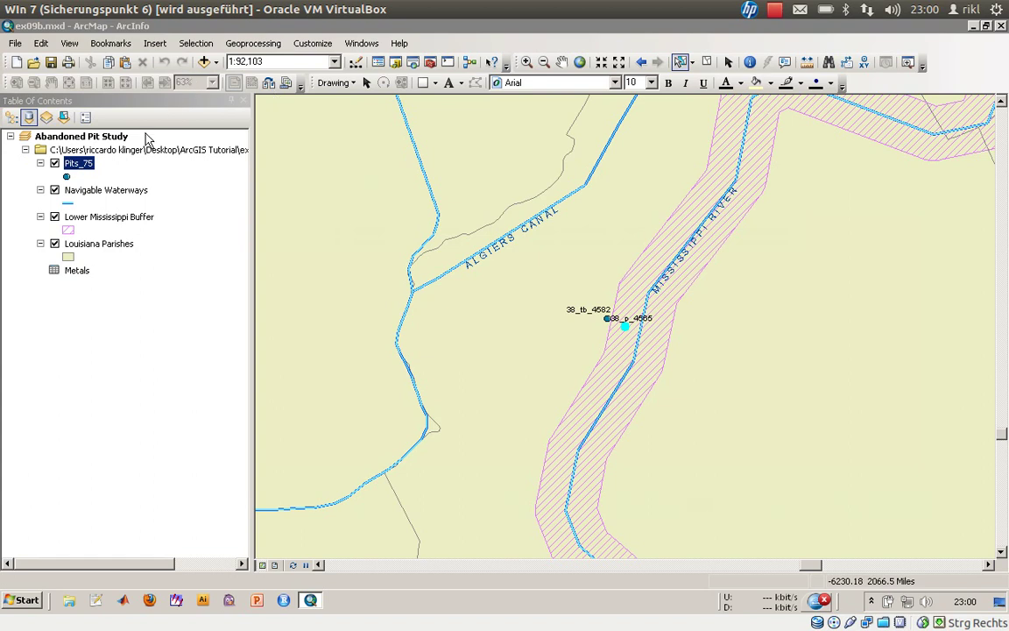
- Open the Metals attribute table, clear its record selection and show all 148 records
{"action": "right_click", "coordinate": [74, 272]}
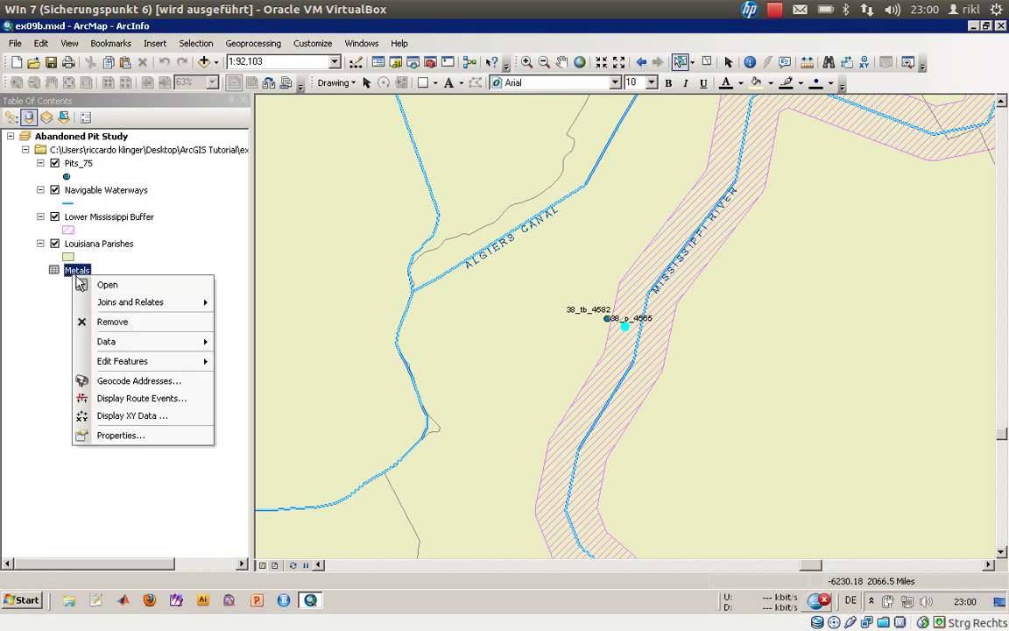
{"action": "left_click", "coordinate": [107, 284]}
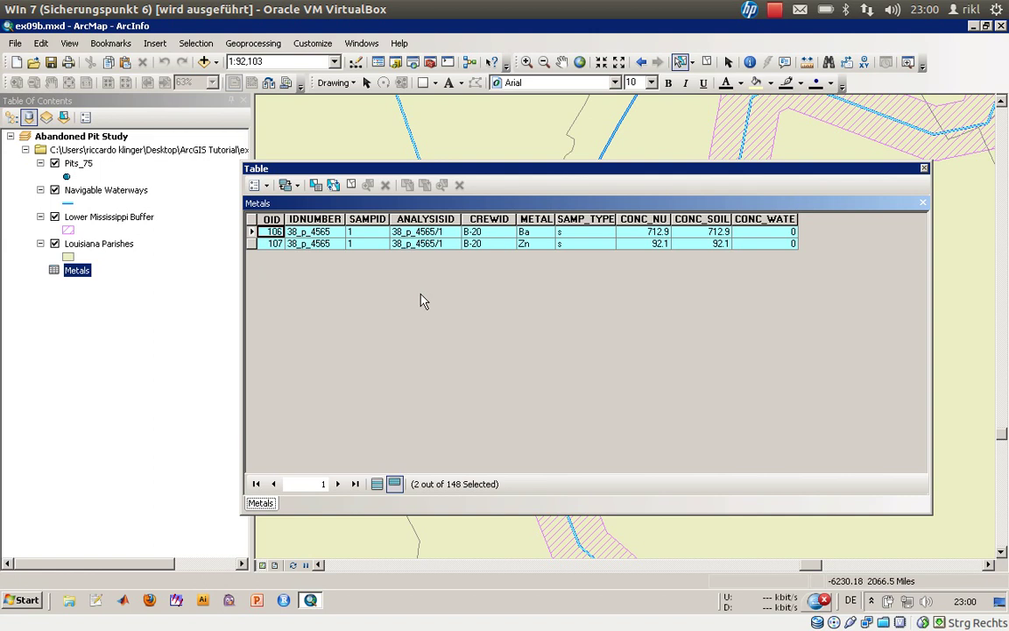
{"action": "left_click", "coordinate": [350, 185]}
{"action": "left_click", "coordinate": [377, 484]}
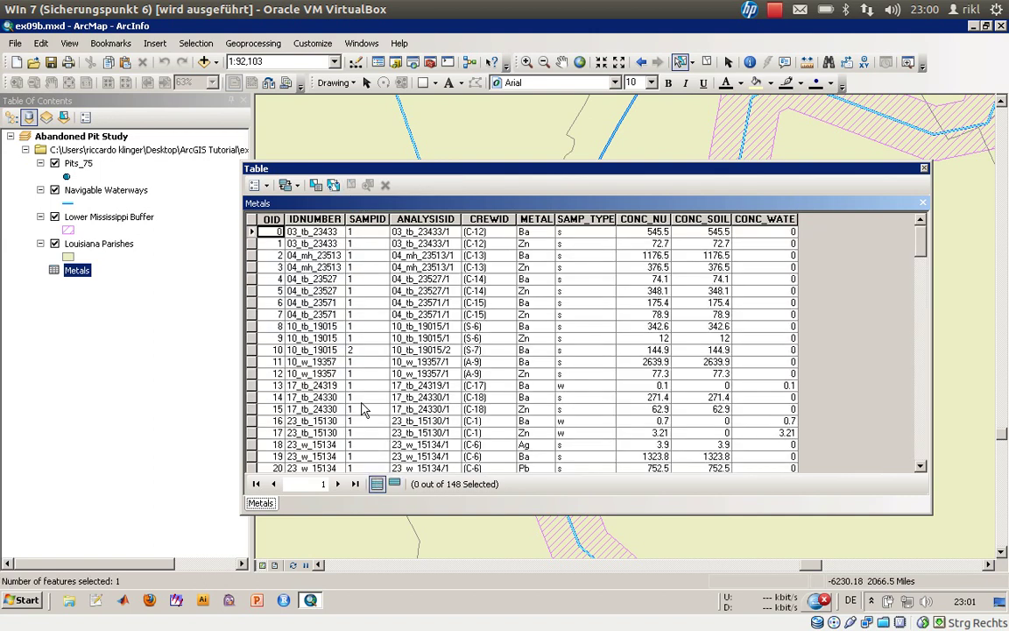
{"action": "left_click", "coordinate": [256, 186]}
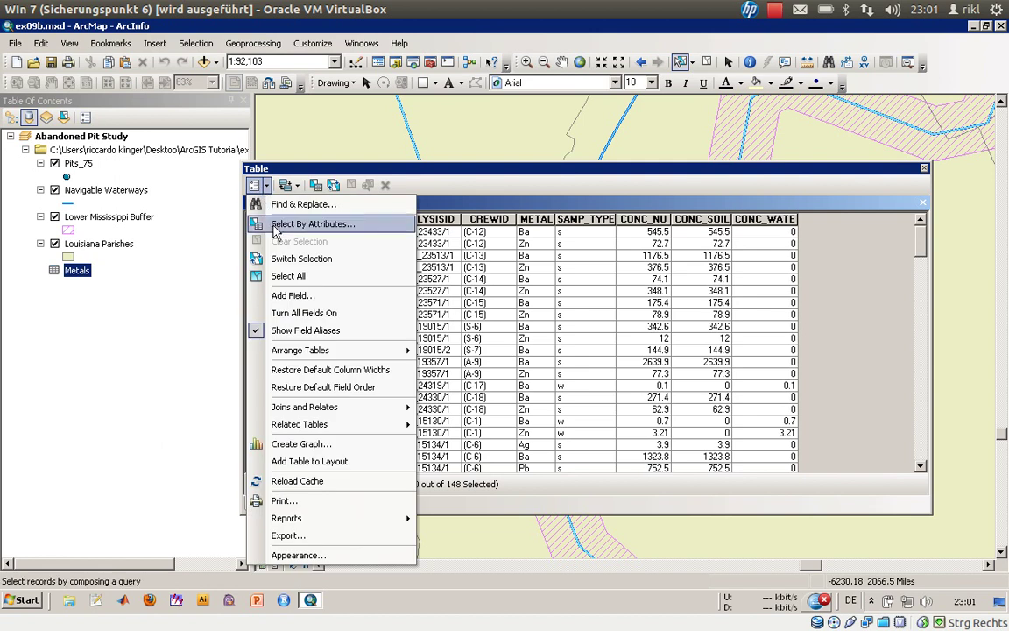
- Select Metals records with "METAL" = 'Pb' and list only the 3 selected samples
{"action": "left_click", "coordinate": [303, 220]}
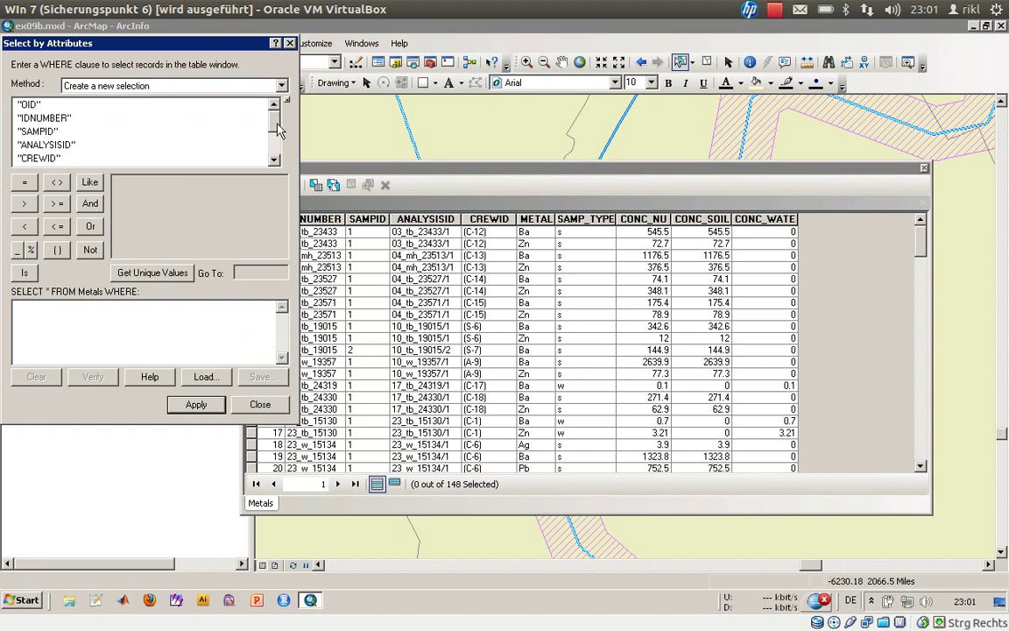
{"action": "scroll", "coordinate": [251, 122], "scroll_direction": "down", "scroll_amount": 2}
{"action": "double_click", "coordinate": [37, 117]}
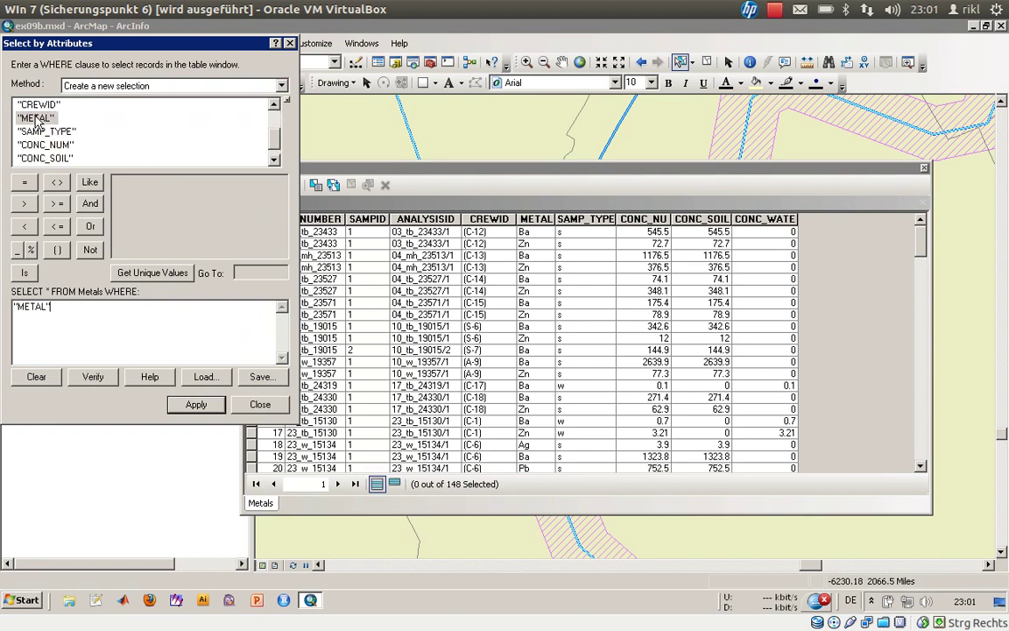
{"action": "left_click", "coordinate": [137, 276]}
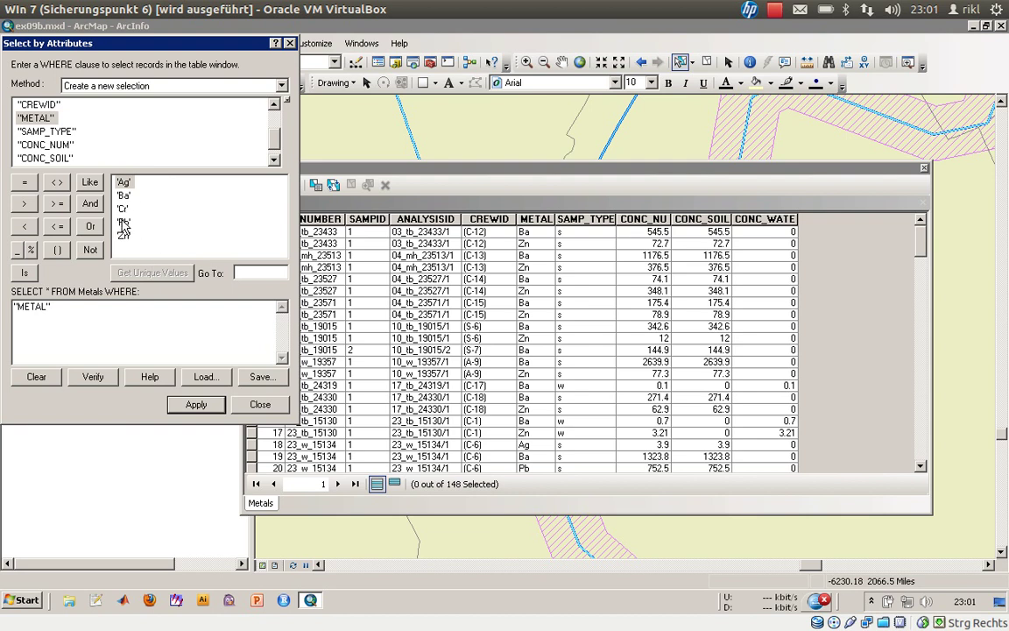
{"action": "left_click", "coordinate": [24, 181]}
{"action": "left_click", "coordinate": [123, 222]}
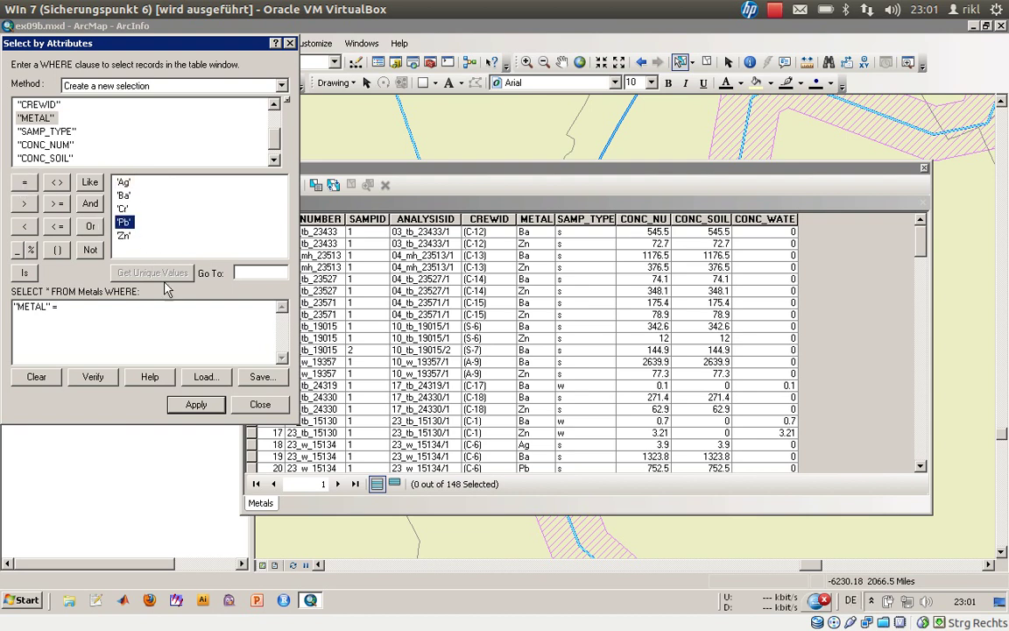
{"action": "double_click", "coordinate": [125, 223]}
{"action": "left_click", "coordinate": [197, 404]}
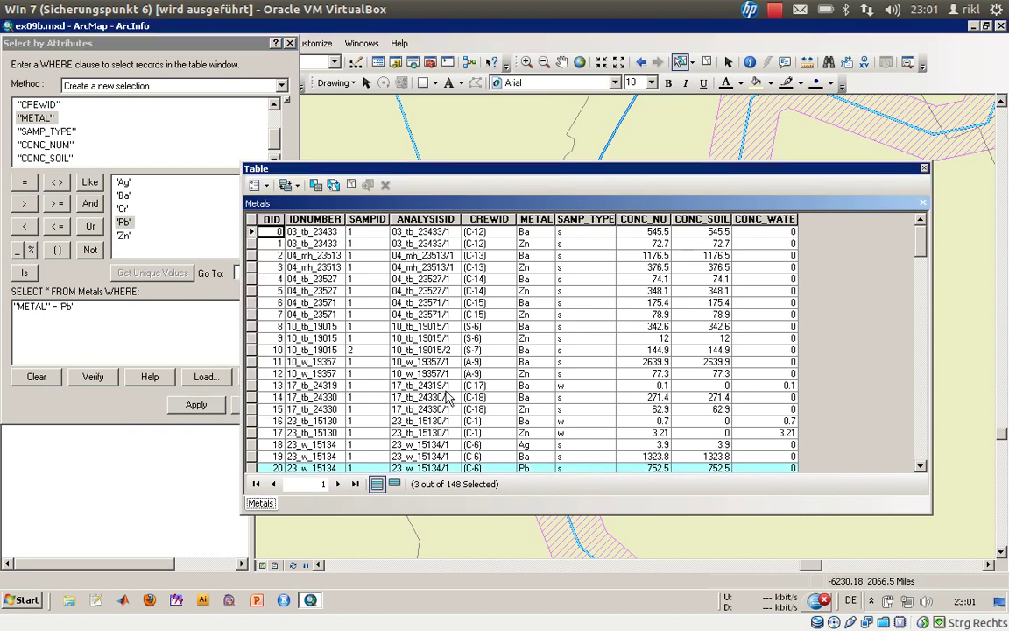
{"action": "left_click", "coordinate": [395, 485]}
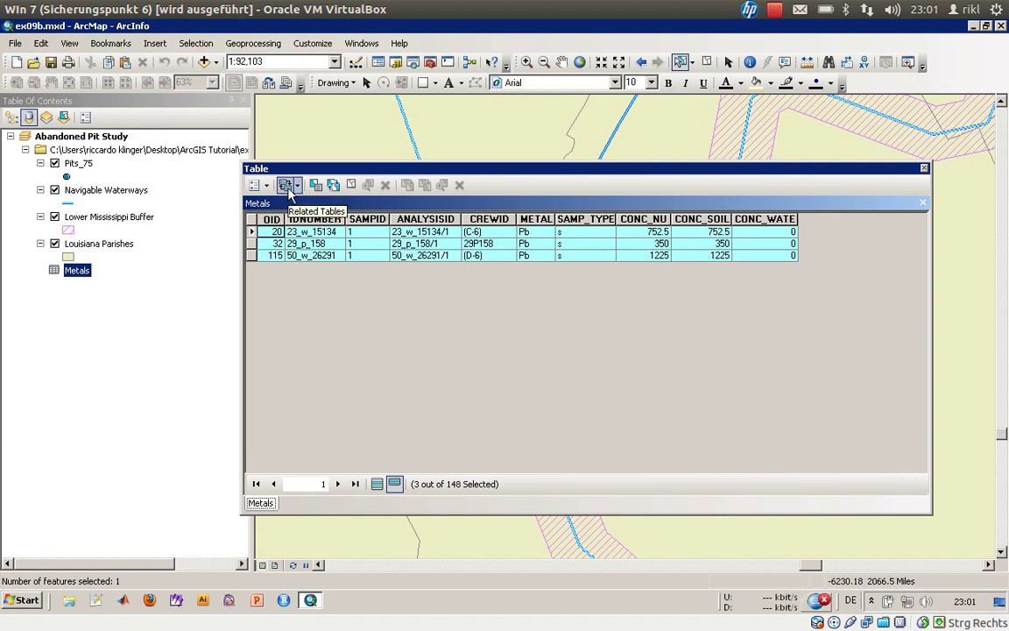
- Select the related Pits_75 pits through Metals Analysis and zoom to all three selected pits
{"action": "left_click", "coordinate": [287, 186]}
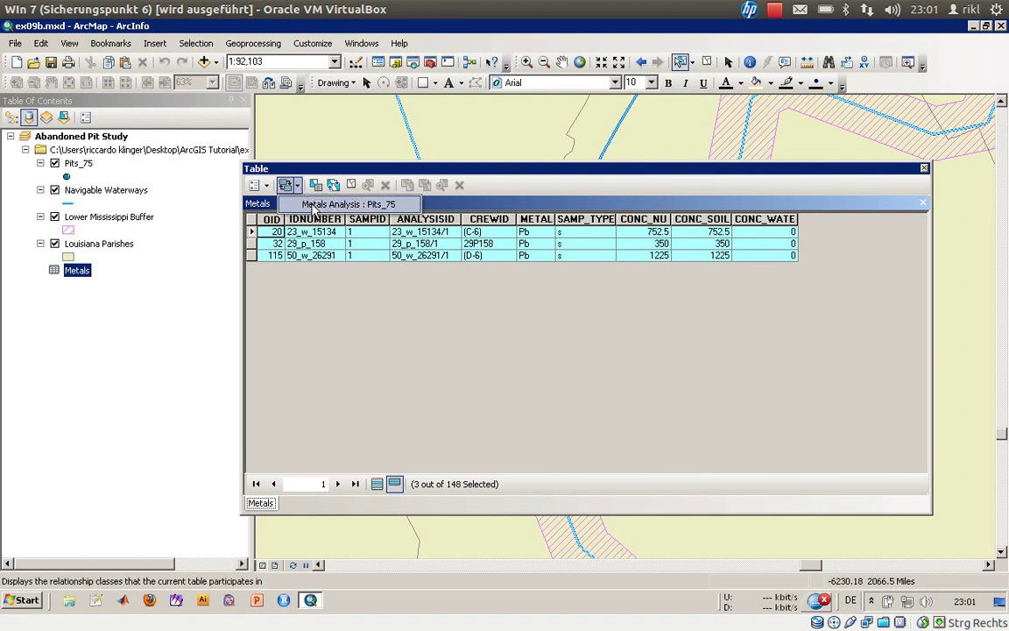
{"action": "left_click", "coordinate": [314, 205]}
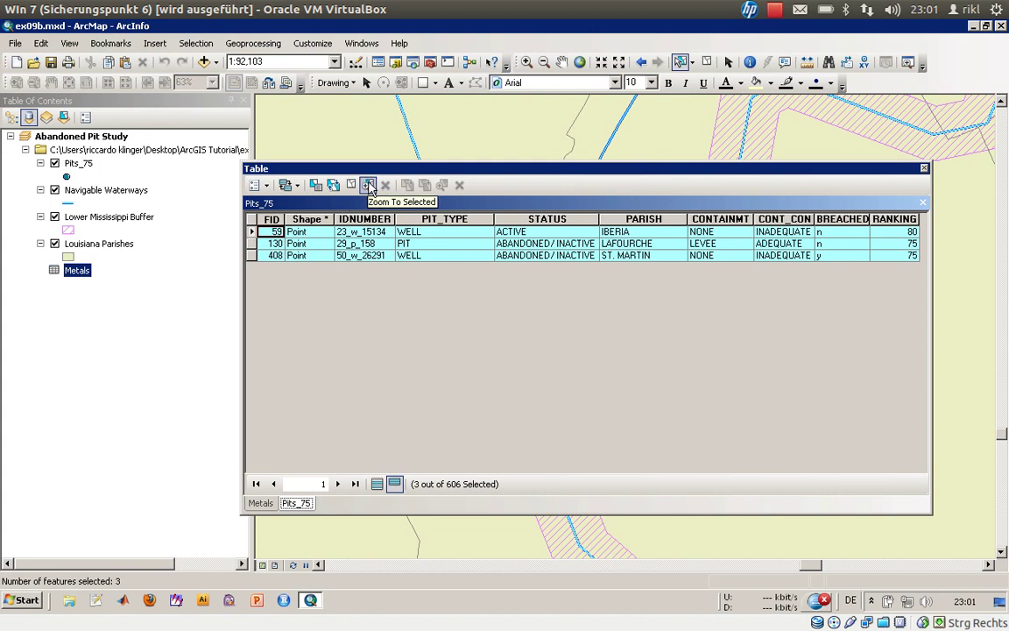
{"action": "right_click", "coordinate": [251, 232]}
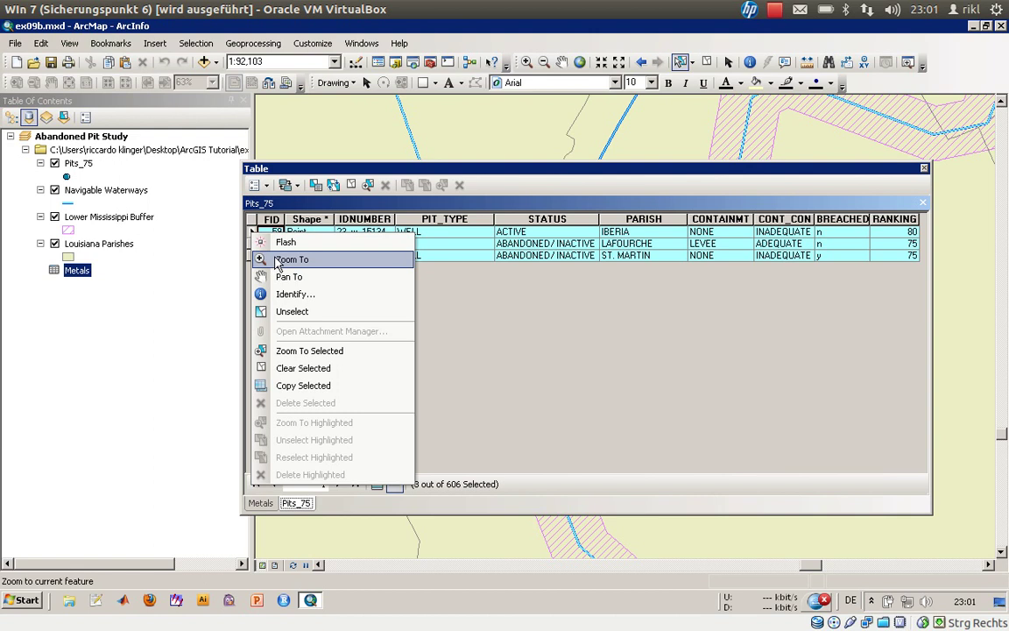
{"action": "left_click", "coordinate": [279, 261]}
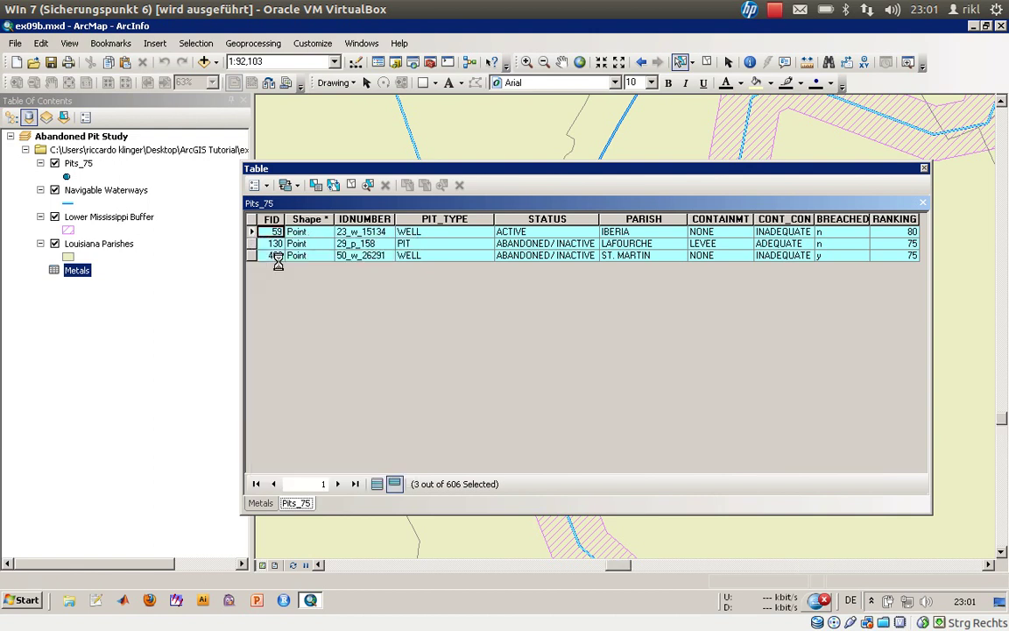
{"action": "right_click", "coordinate": [252, 231]}
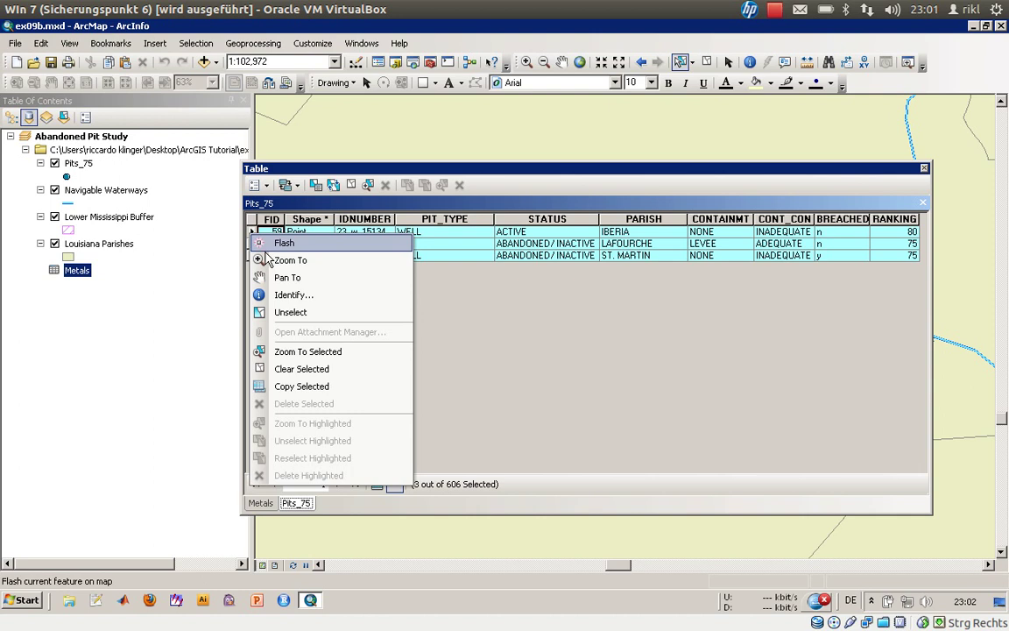
{"action": "left_click", "coordinate": [316, 354]}
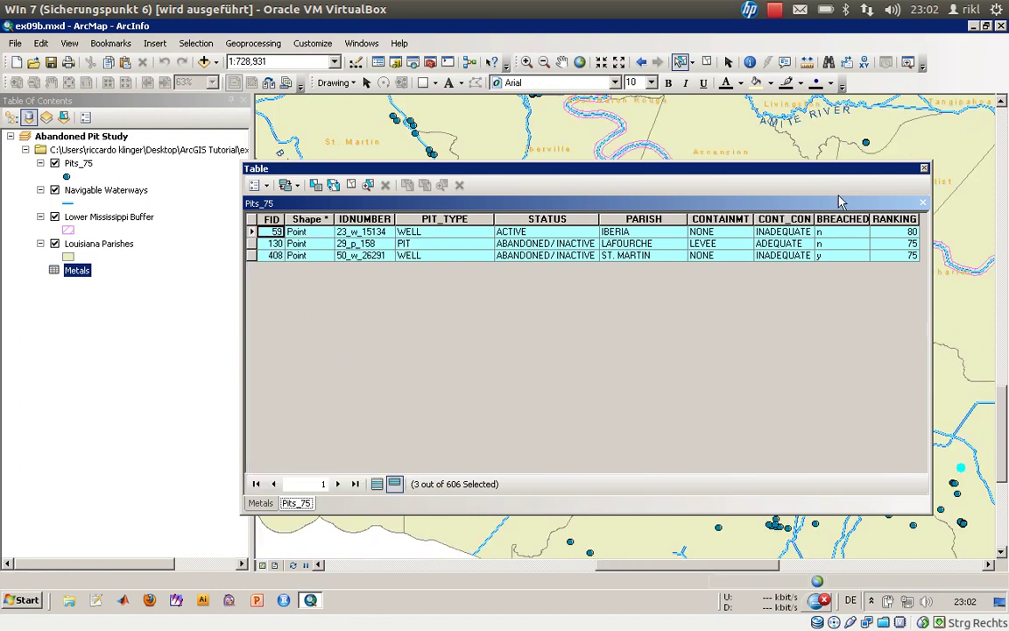
{"action": "left_click", "coordinate": [923, 167]}
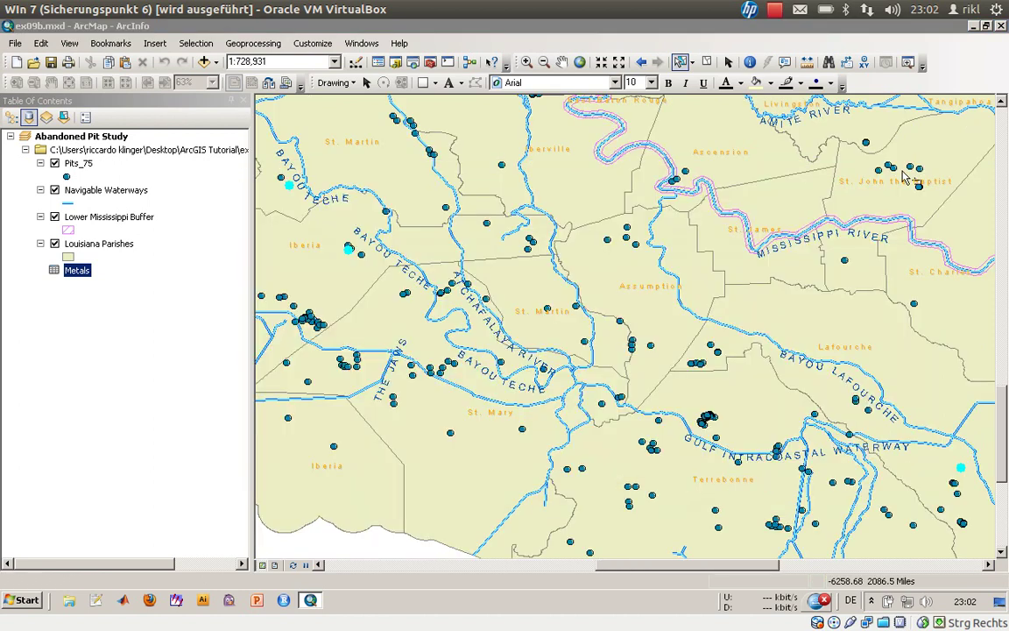
- Switch to Layout View showing the 'Toxic Sites in Louisana' map with highlighted pits
{"action": "left_click", "coordinate": [961, 469]}
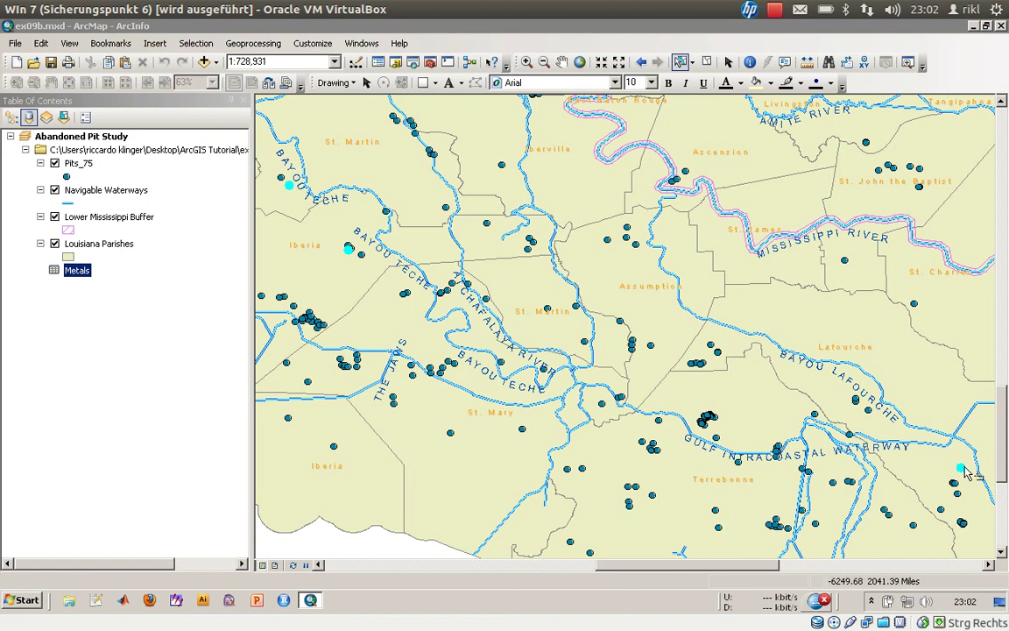
{"action": "left_click", "coordinate": [275, 565]}
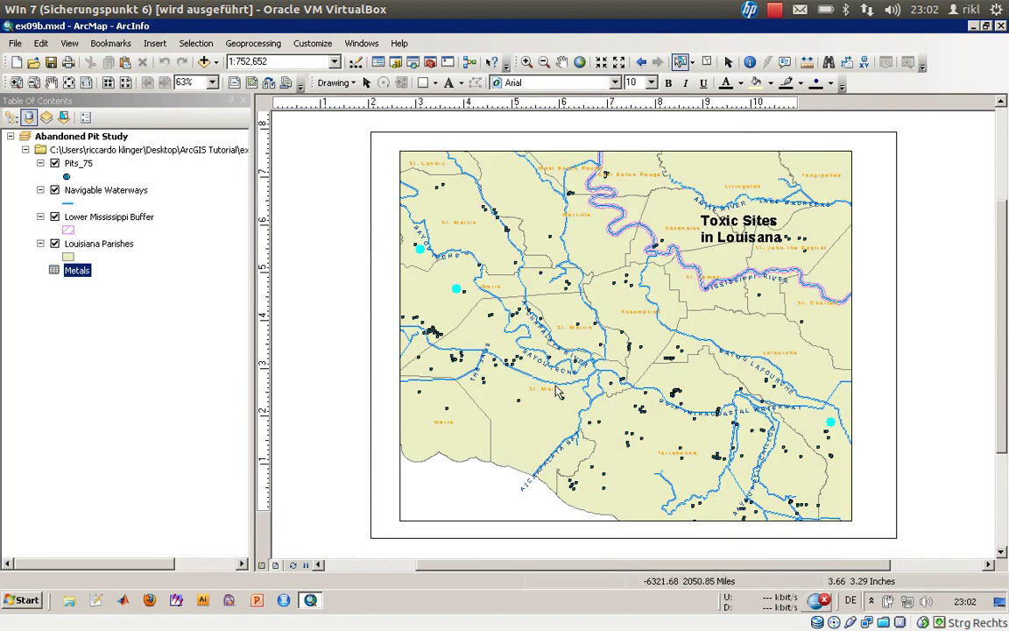
{"action": "right_click", "coordinate": [79, 164]}
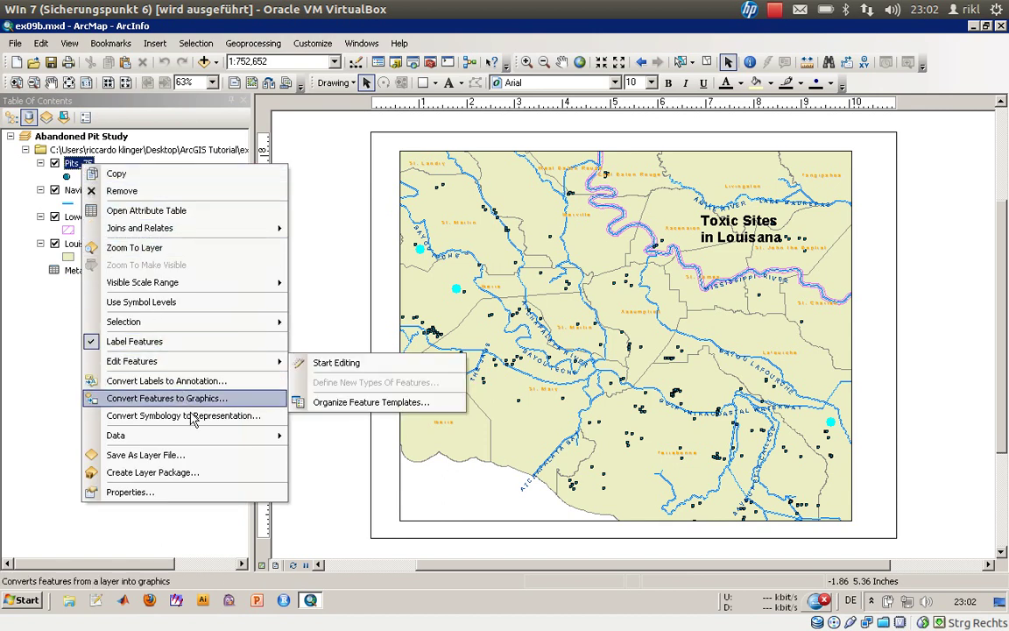
{"action": "mouse_move", "coordinate": [252, 438]}
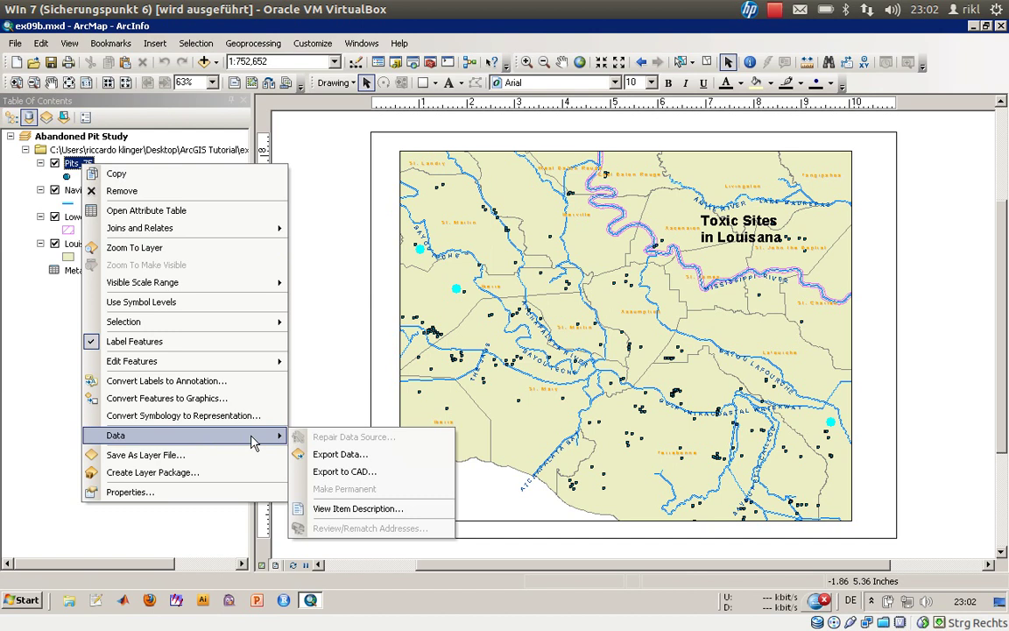
{"action": "left_click", "coordinate": [341, 454]}
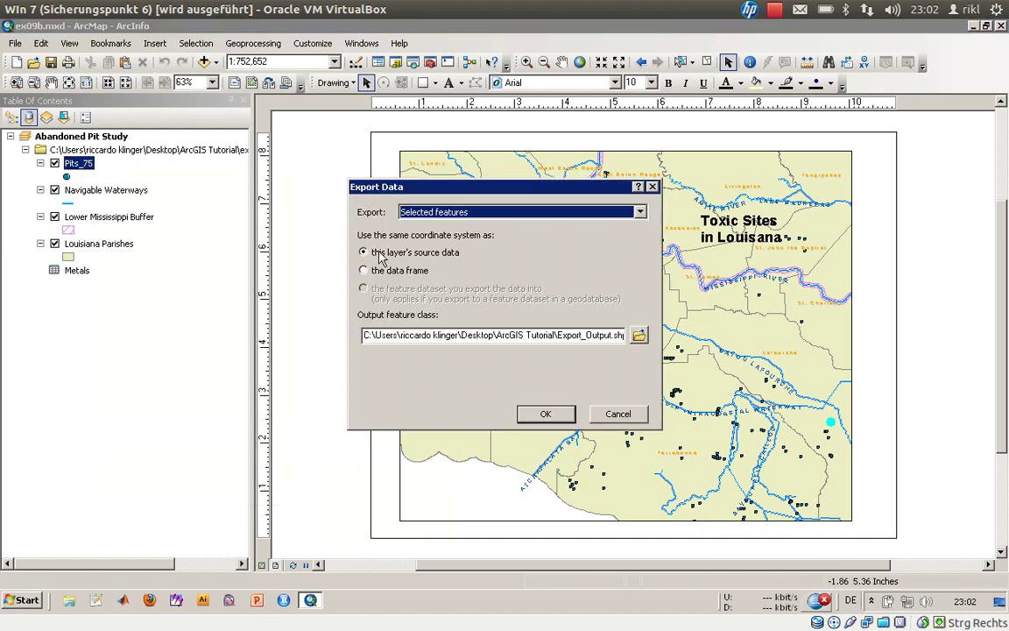
{"action": "left_click", "coordinate": [438, 212]}
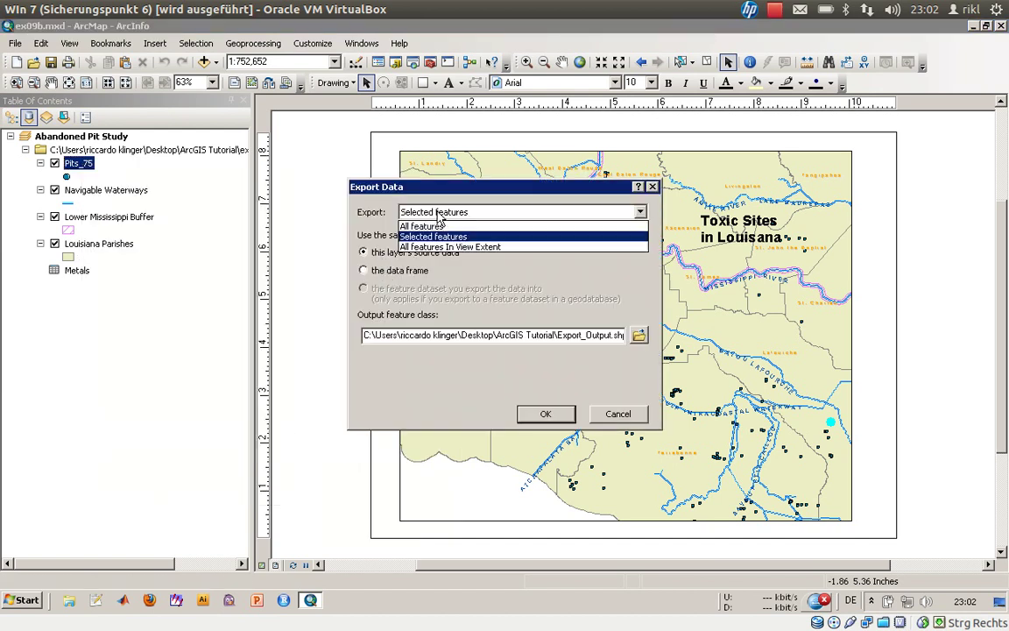
{"action": "left_click", "coordinate": [440, 219]}
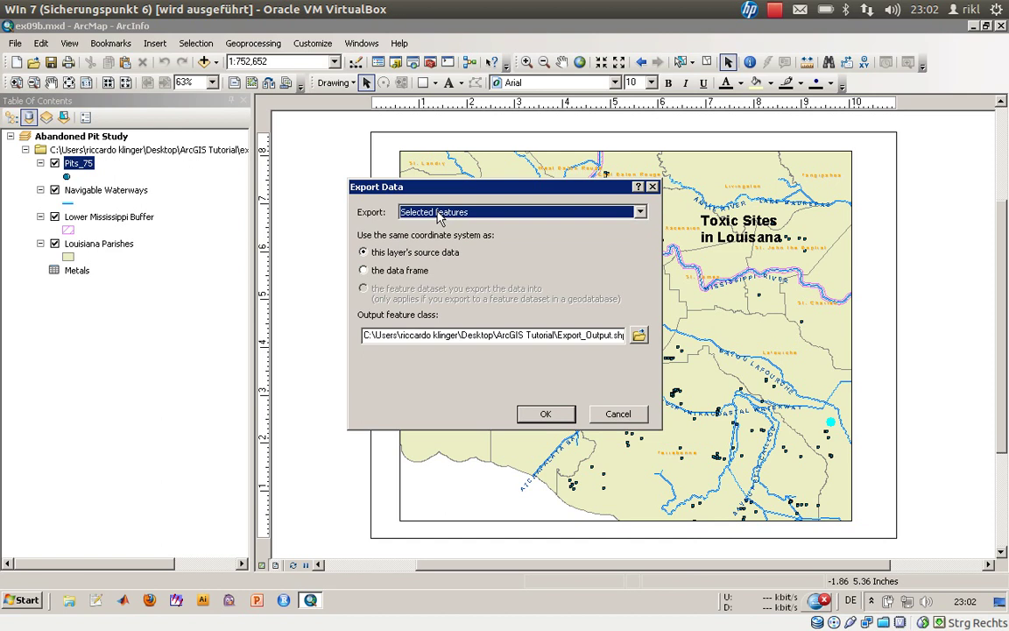
{"action": "left_click_drag", "start_coordinate": [438, 203], "coordinate": [254, 217]}
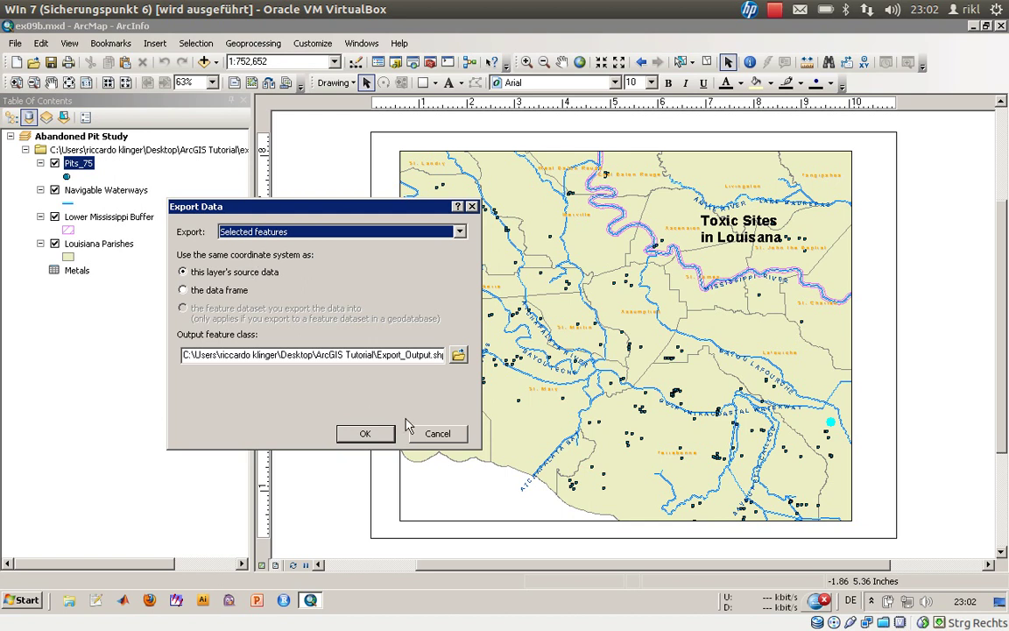
{"action": "left_click_drag", "start_coordinate": [379, 355], "coordinate": [473, 358]}
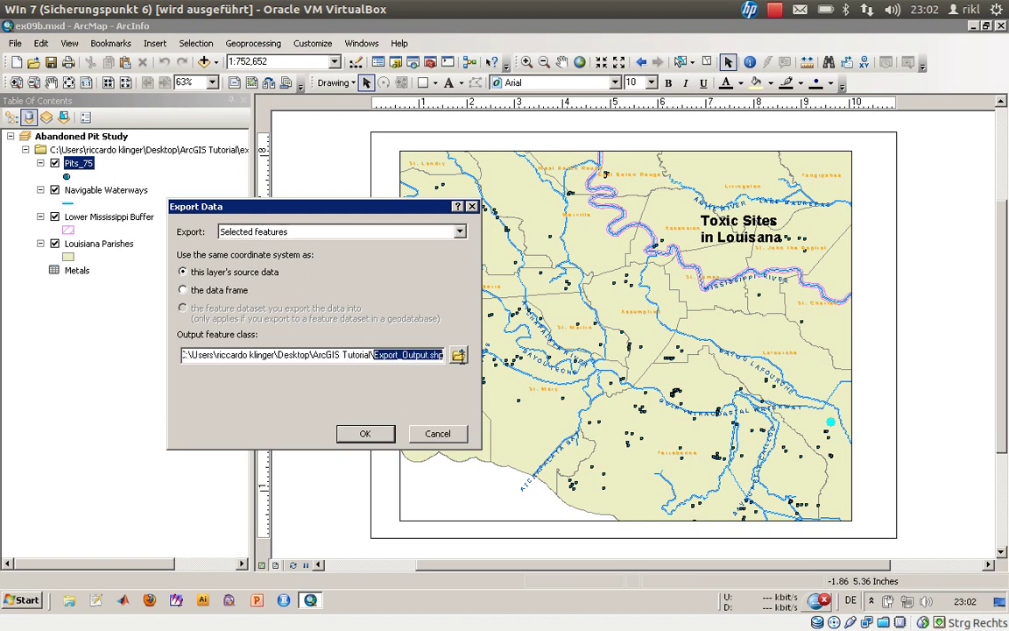
{"action": "left_click", "coordinate": [375, 354]}
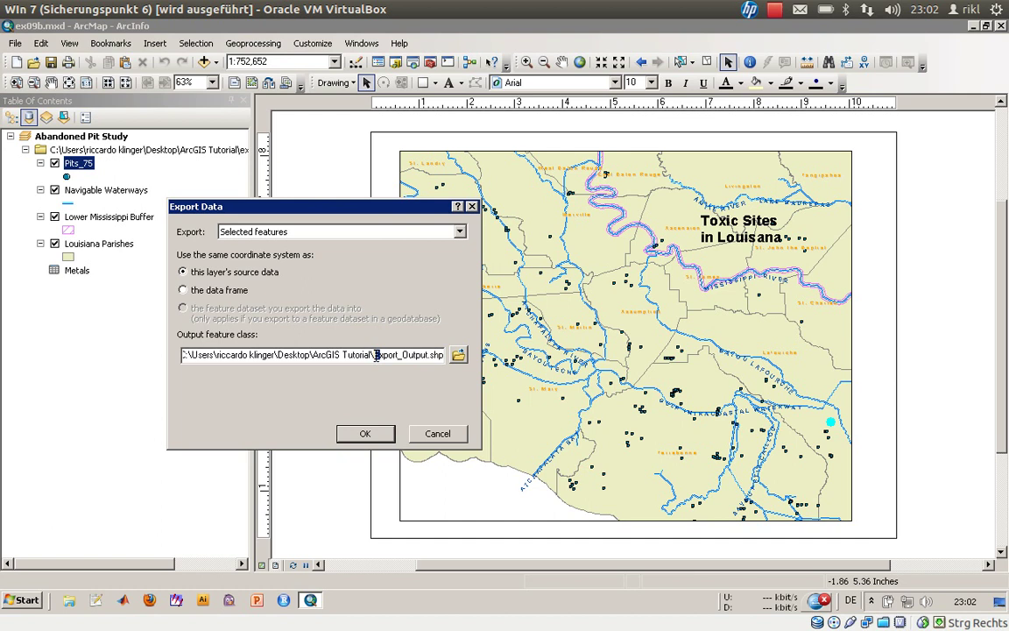
{"action": "left_click", "coordinate": [429, 435]}
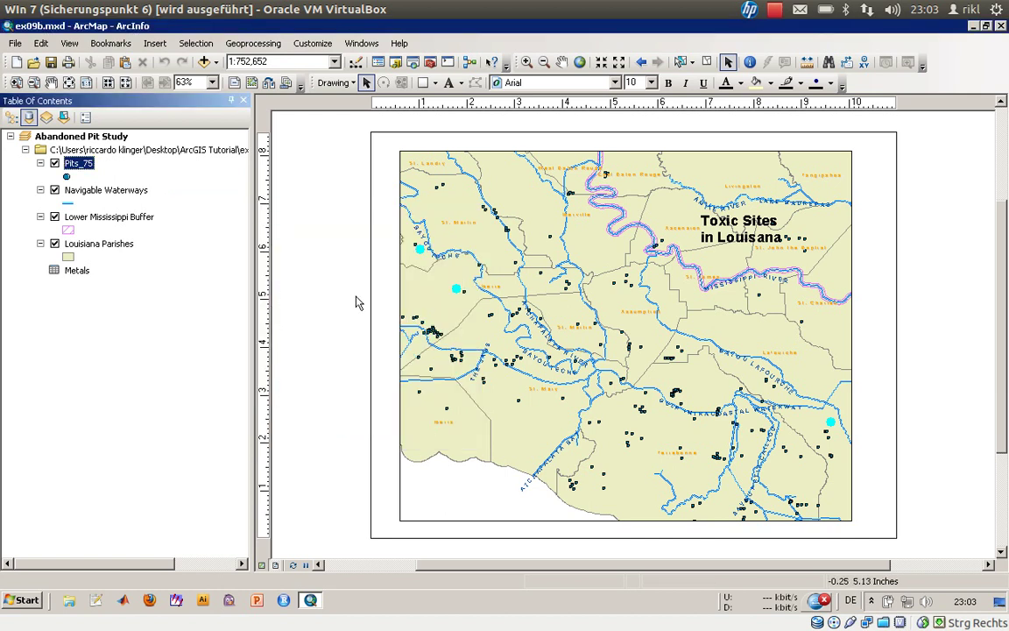